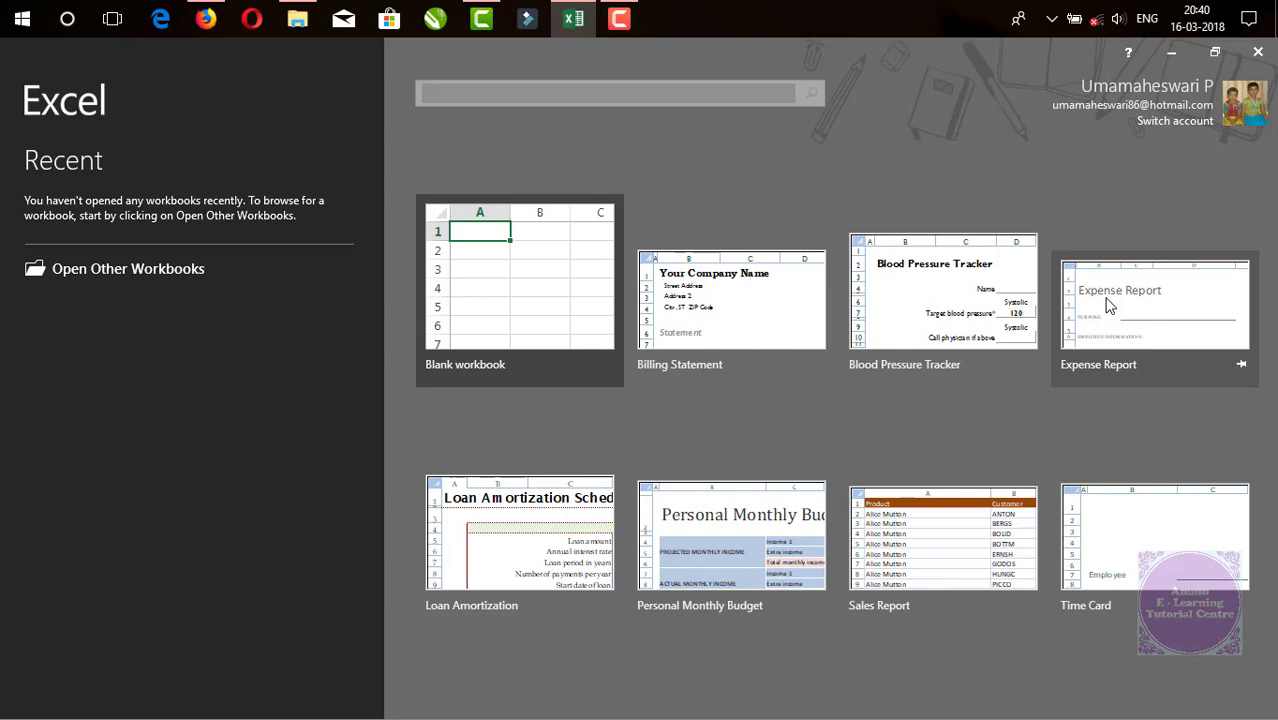
click(22, 18)
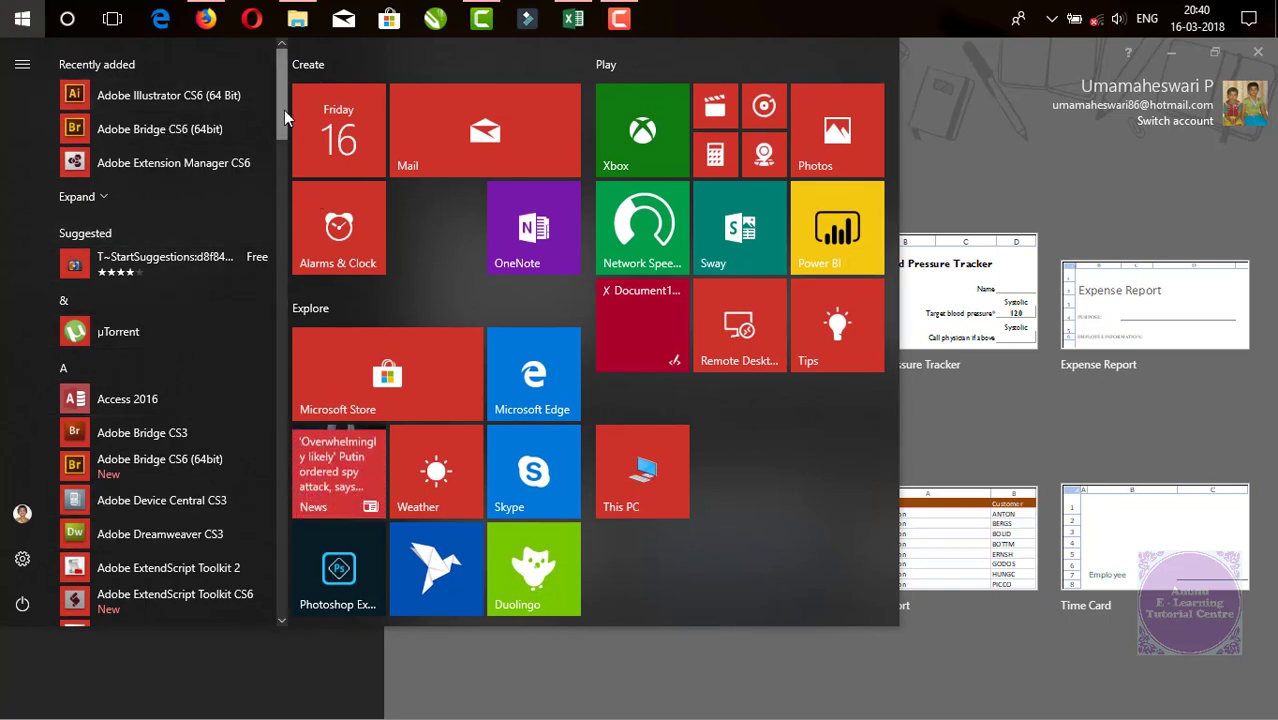
scroll(284, 110, down, 4)
scroll(287, 213, down, 5)
scroll(297, 284, up, 2)
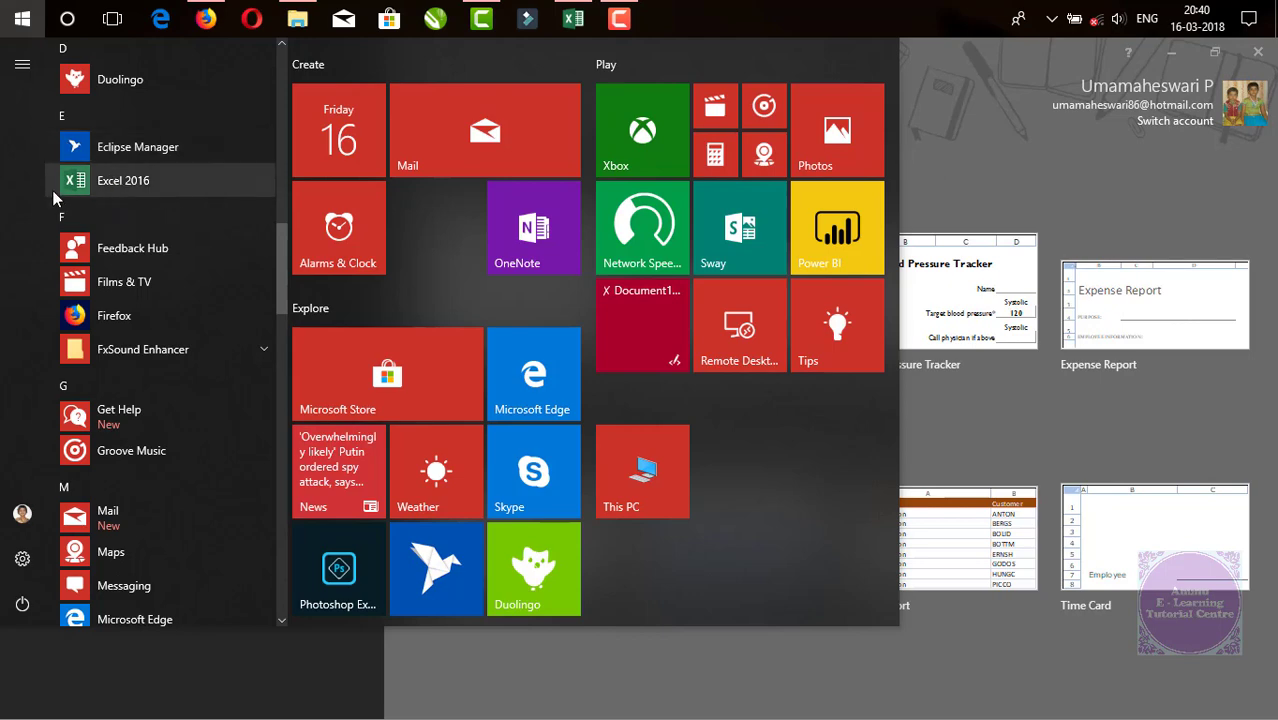
click(175, 188)
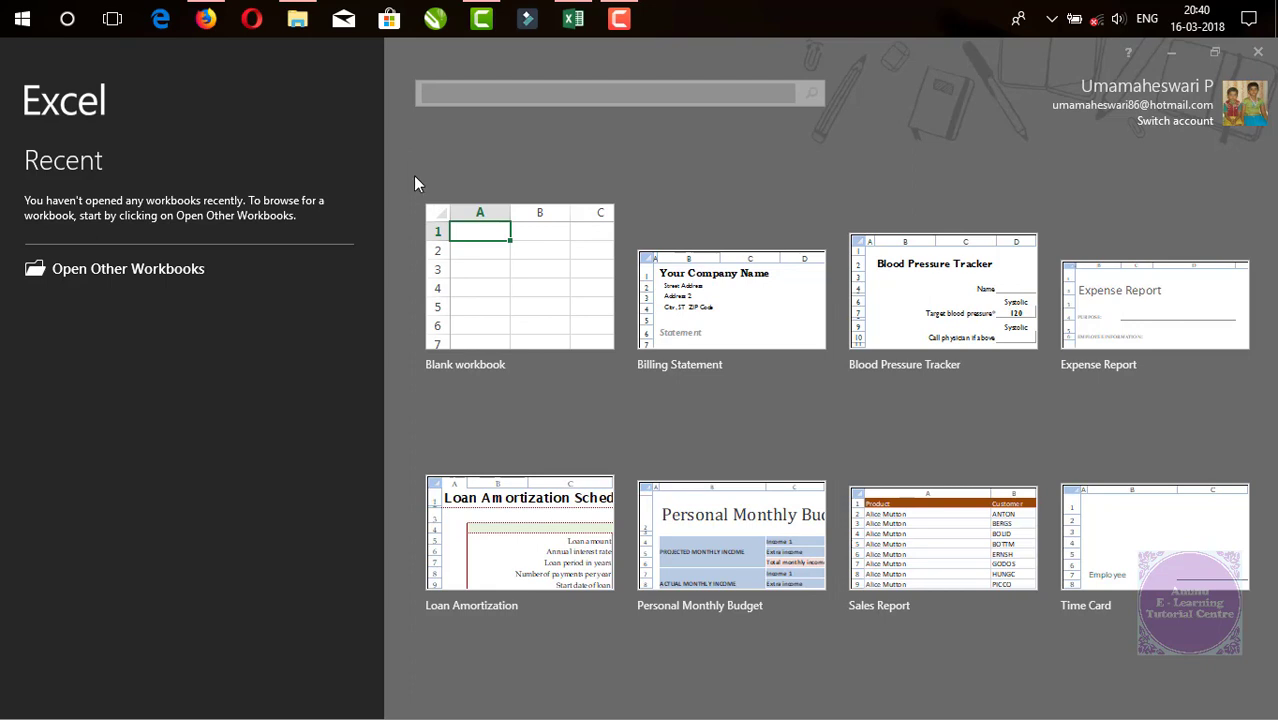
- Create a new blank workbook, Book1, from the Excel start screen
click(490, 92)
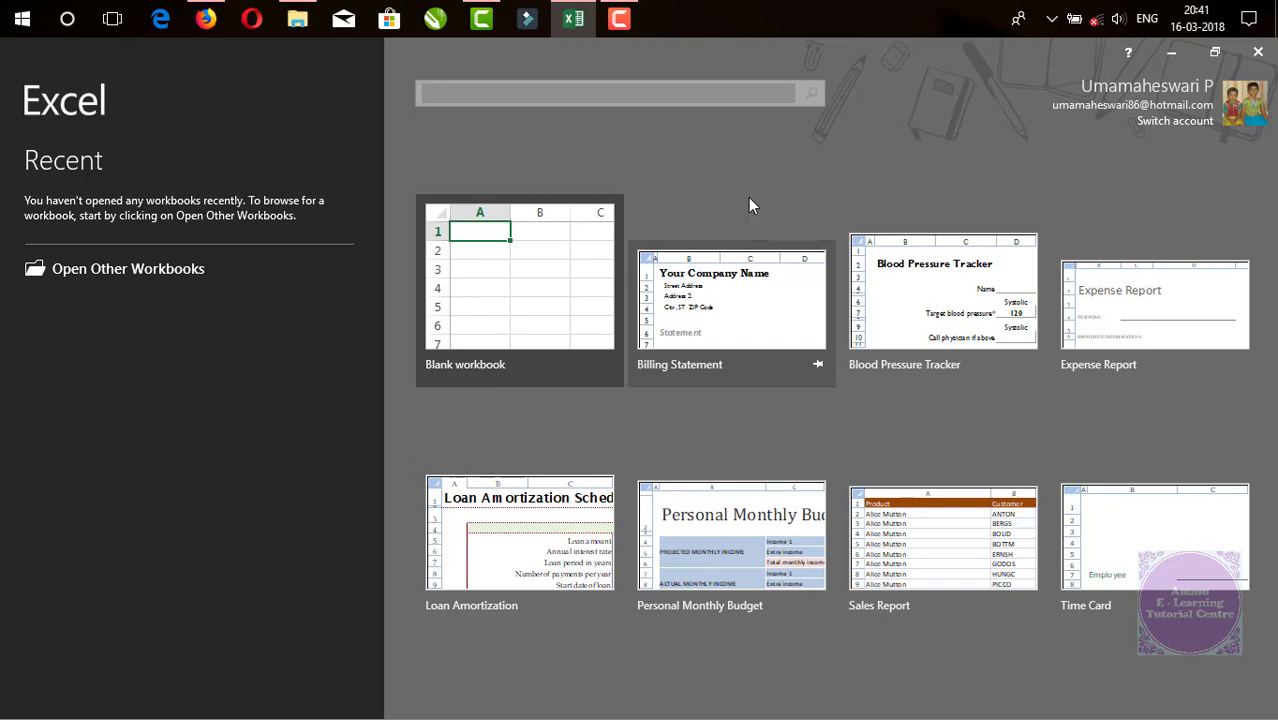
click(500, 304)
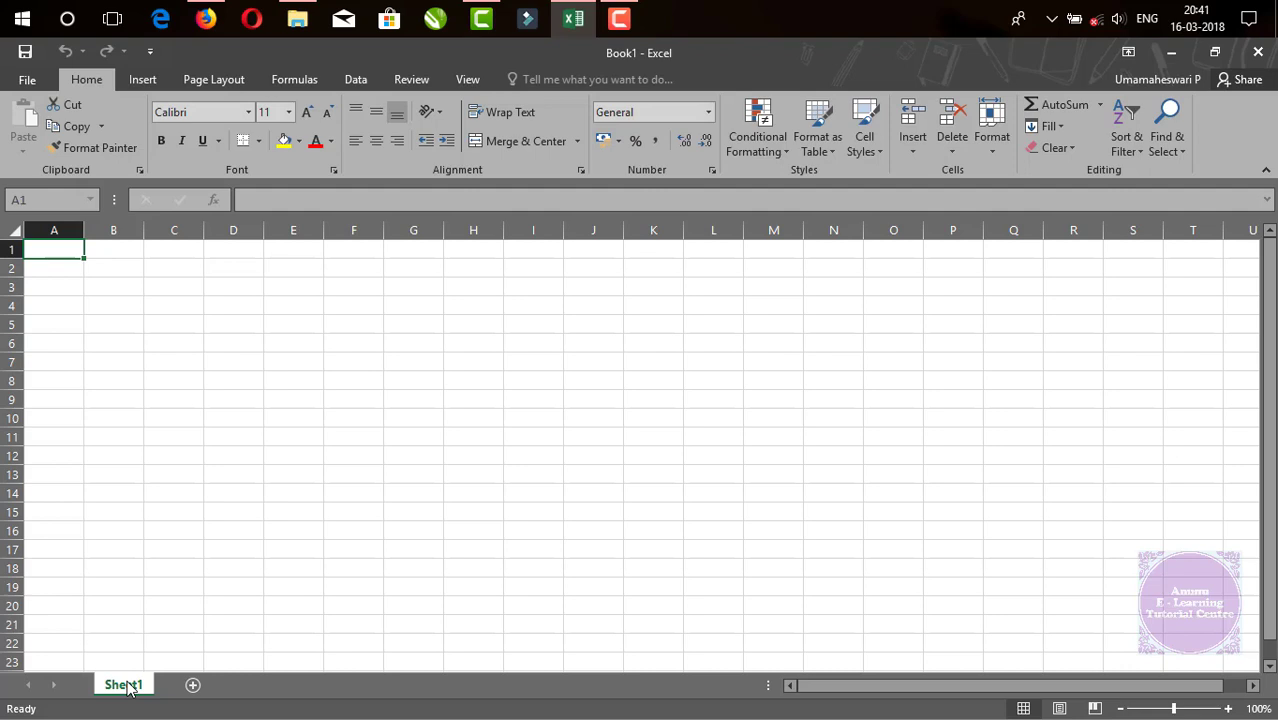
- Add four new worksheets, Sheet2 through Sheet5, to Book1
click(207, 685)
click(265, 686)
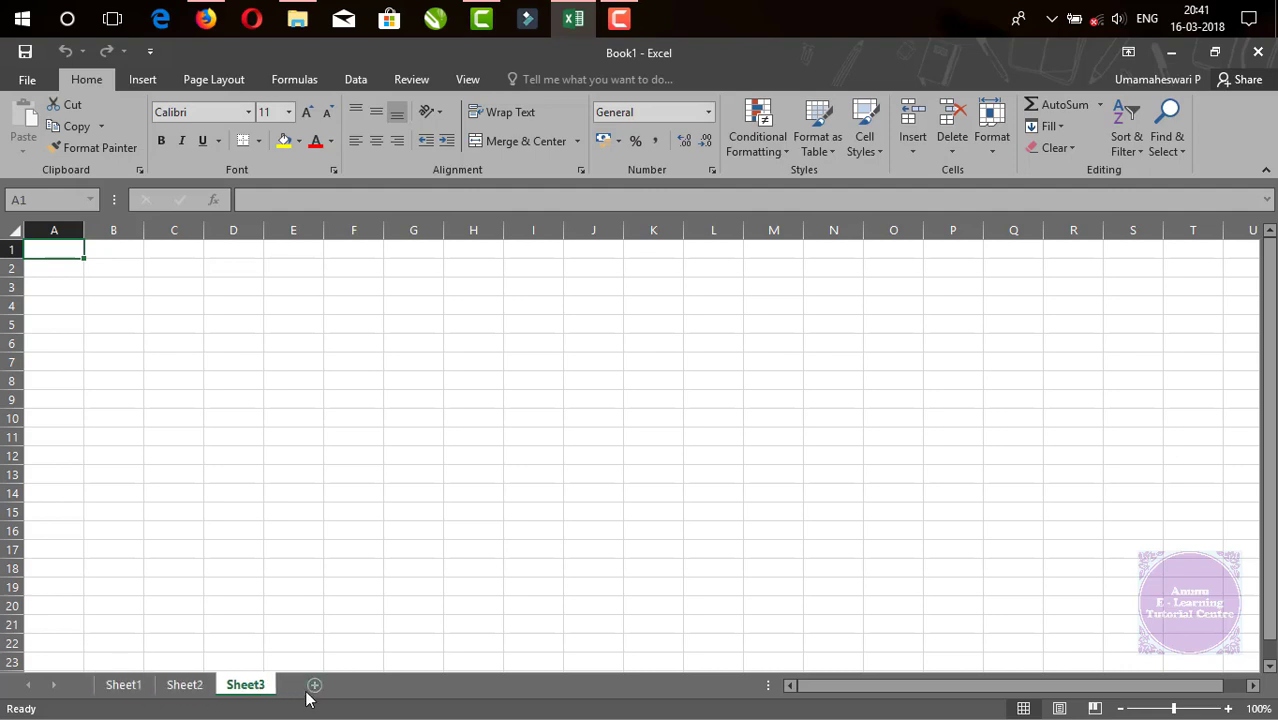
click(310, 686)
click(373, 686)
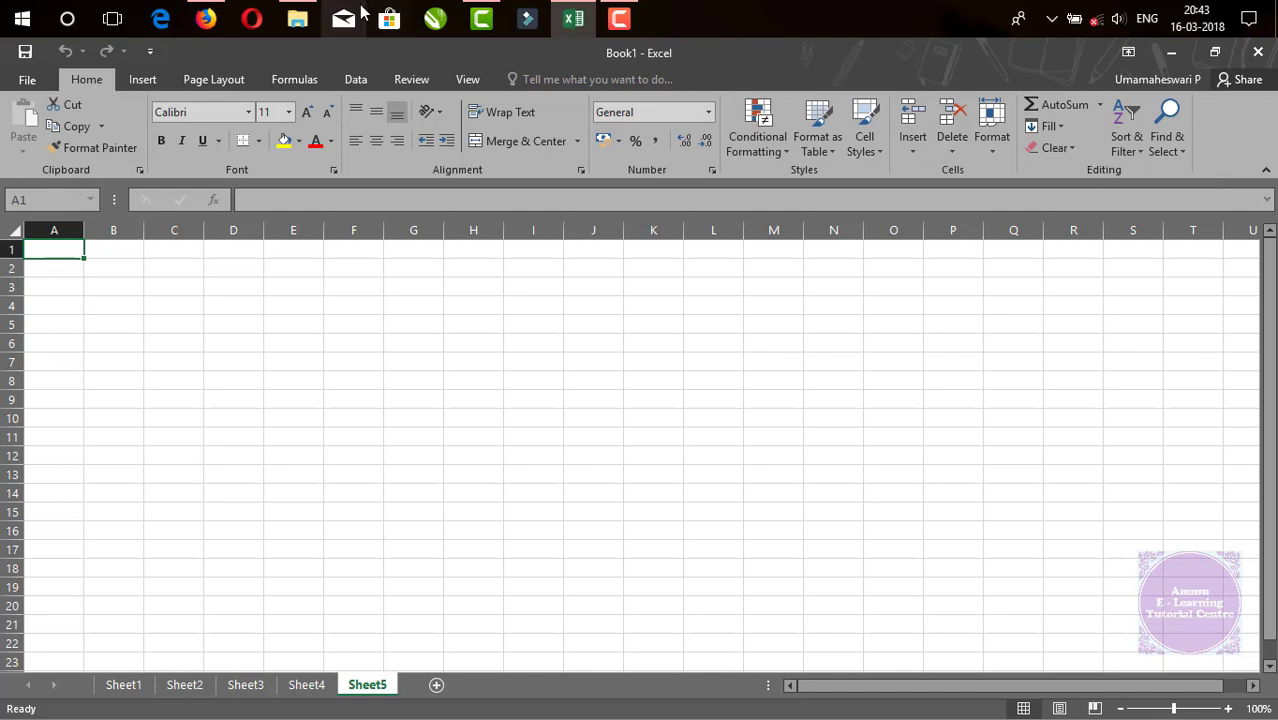
- Switch the ribbon to the Formulas tab
click(305, 81)
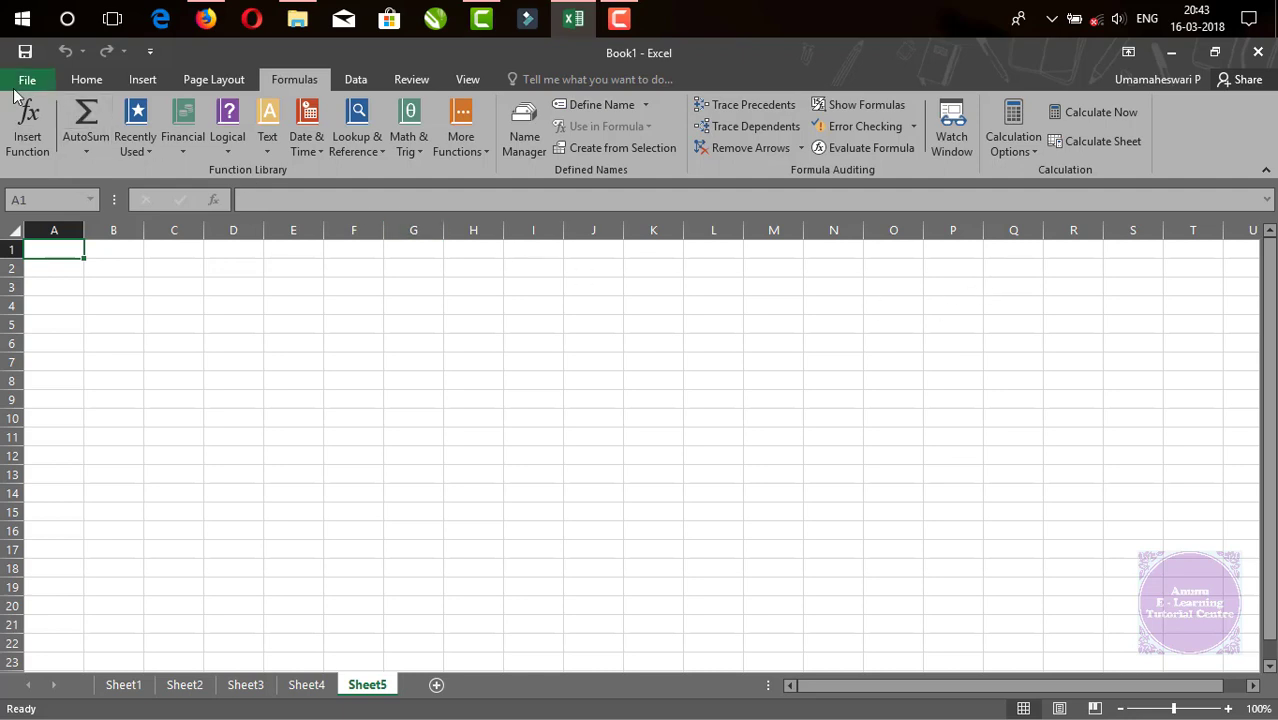
- Browse the Home, Insert, Page Layout and Formulas tabs, returning to Home
click(84, 82)
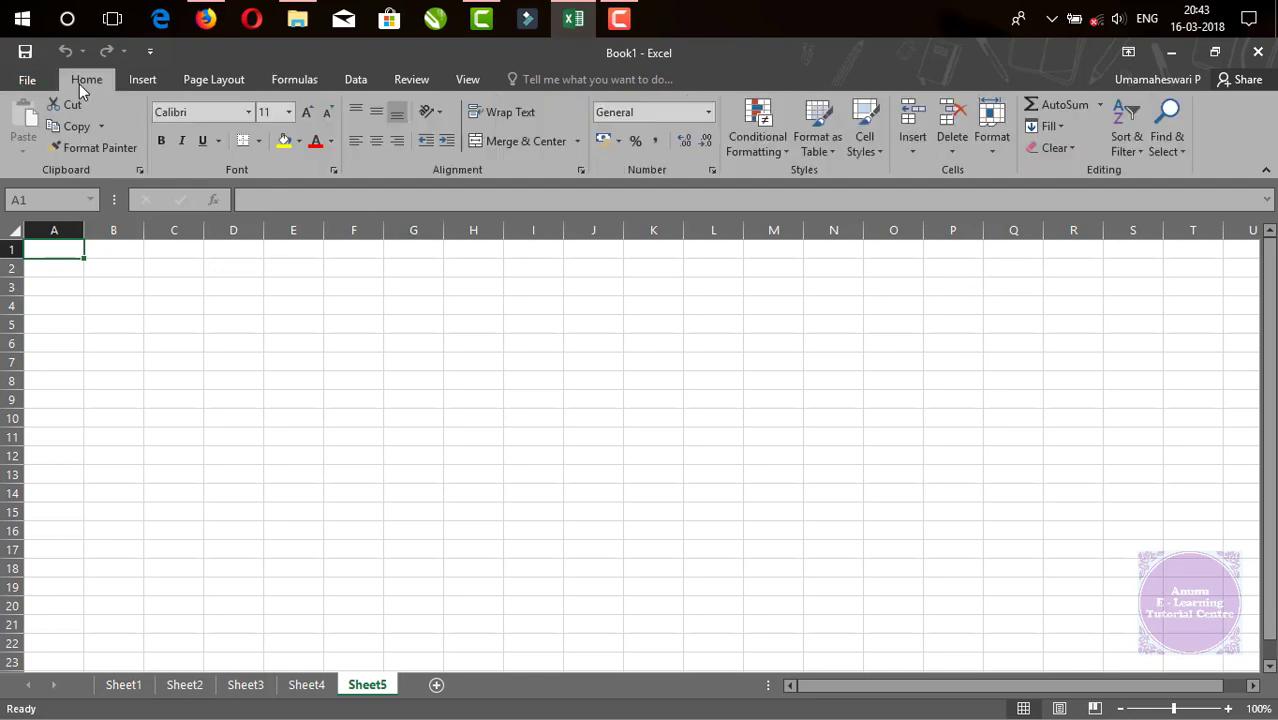
click(157, 84)
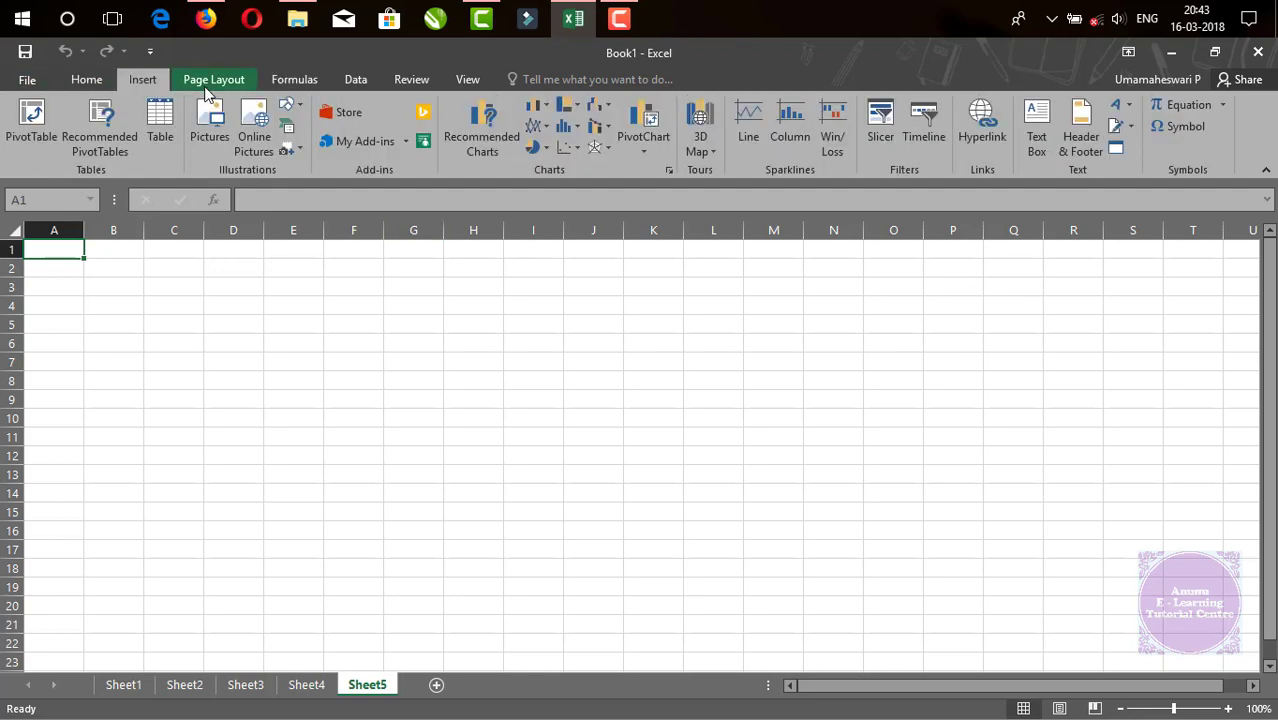
click(248, 86)
click(288, 86)
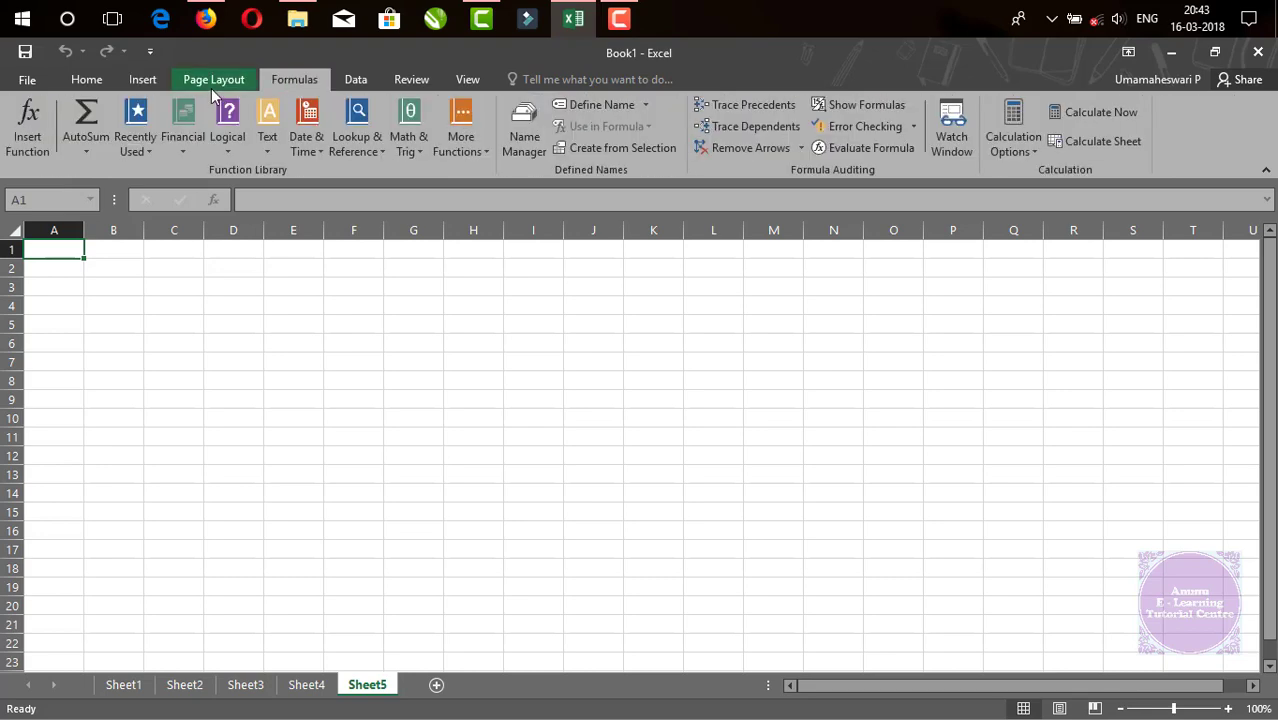
click(88, 84)
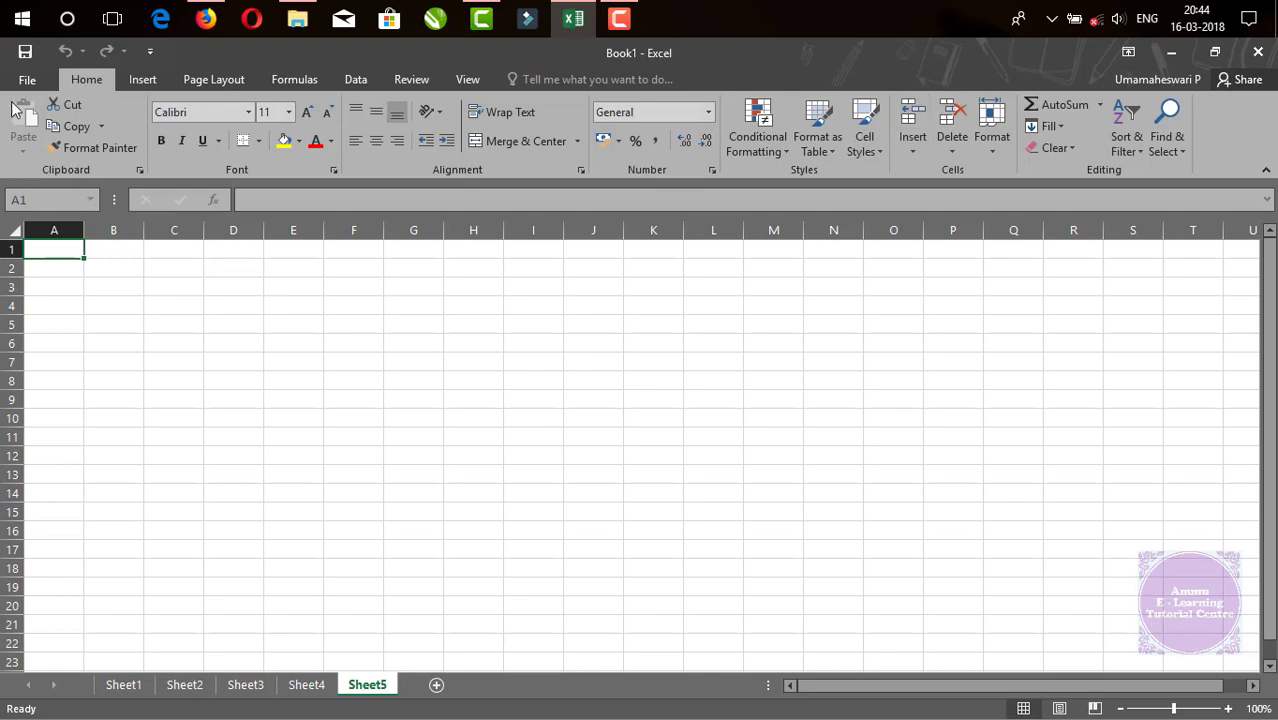
- Step through Insert, Page Layout and Formulas to the Data tab and open Tell me suggestions
click(142, 80)
click(213, 80)
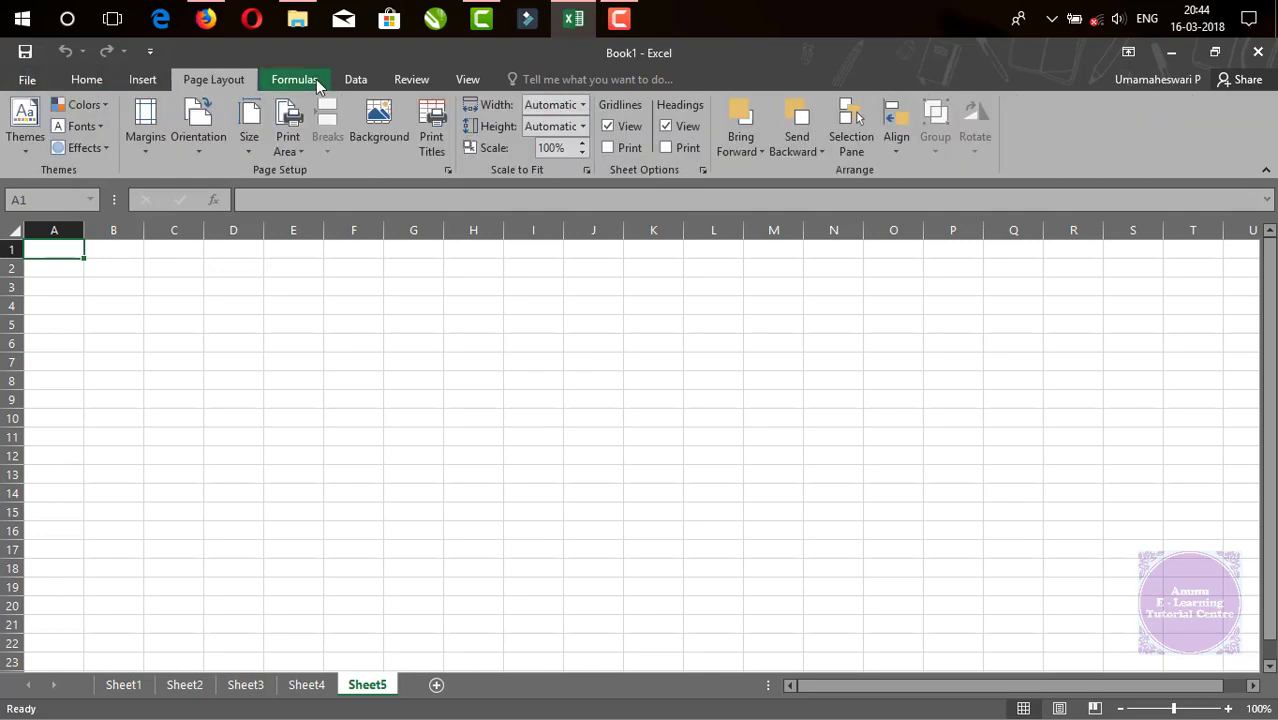
click(294, 80)
click(355, 80)
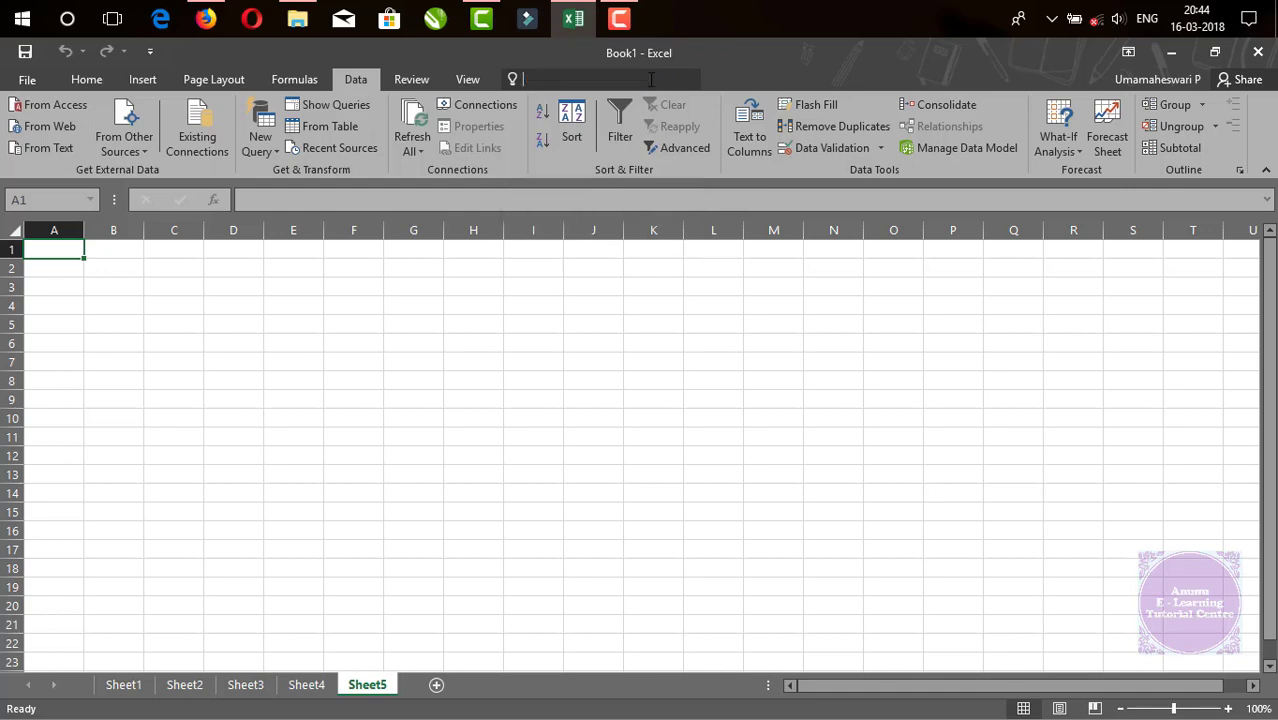
click(652, 86)
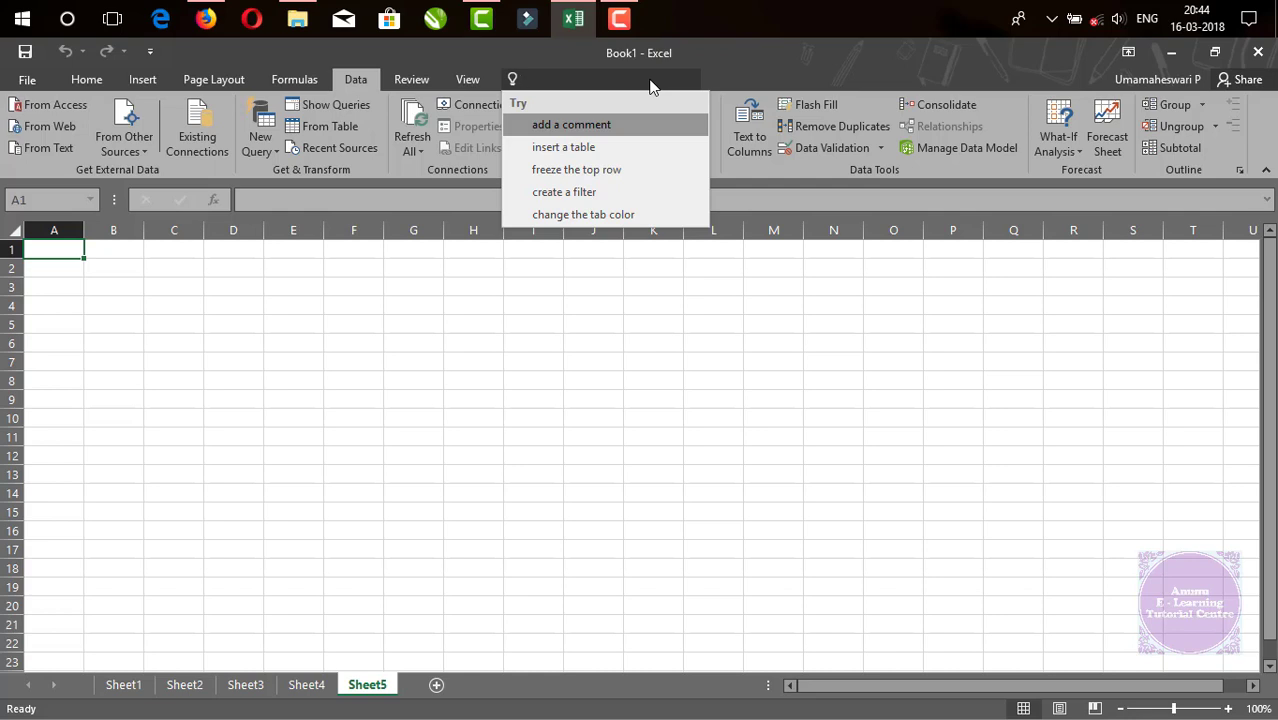
- Insert WordArt from a 'word' Tell me search, undo it, and select cell J8
text(word)
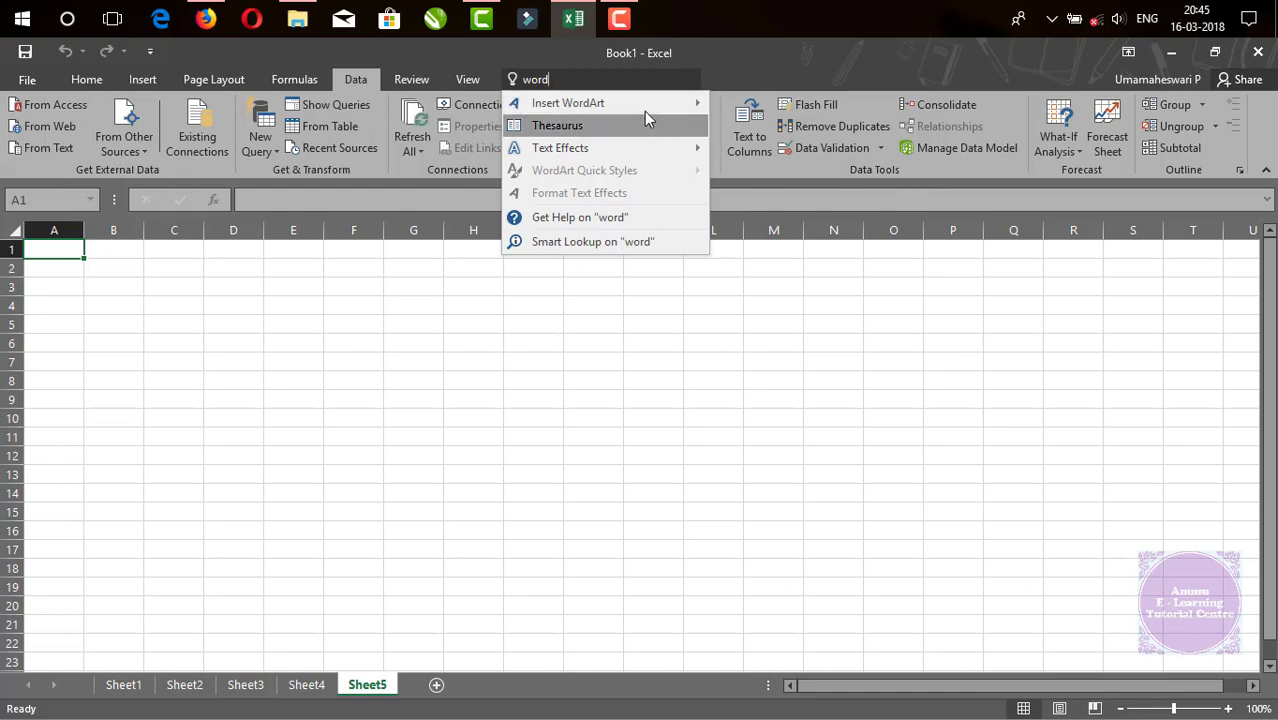
mouse_move(551, 106)
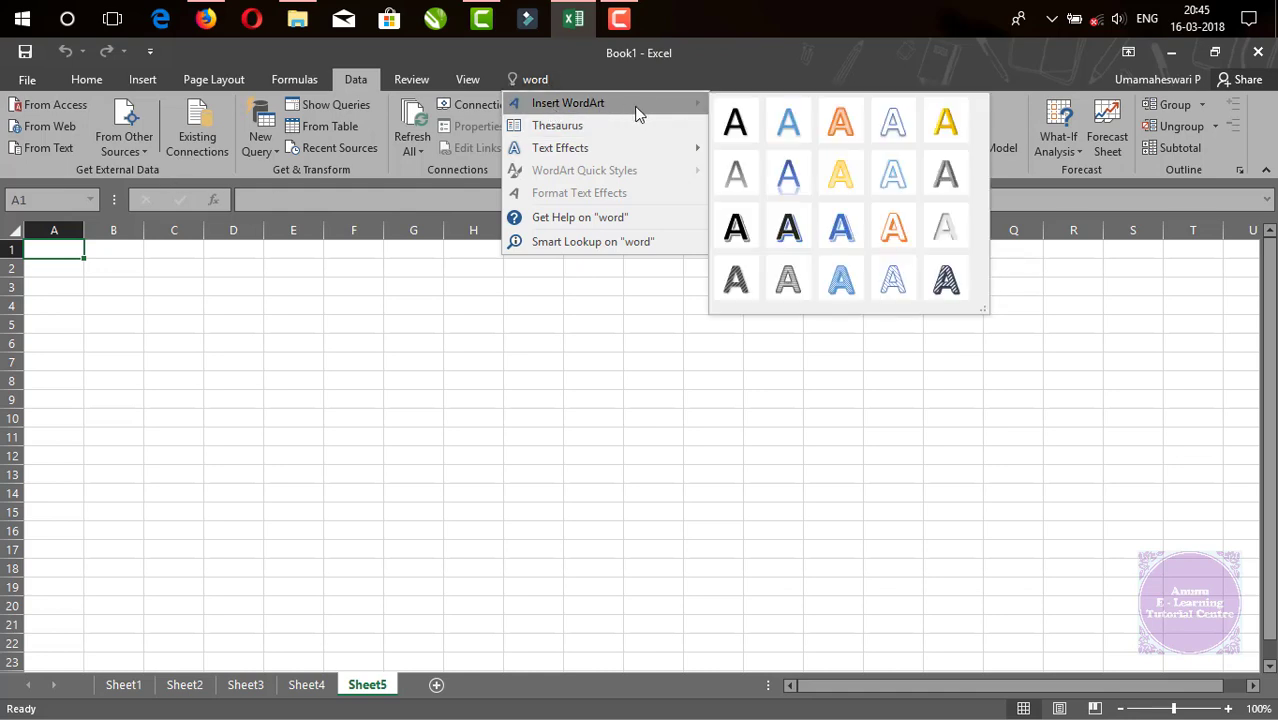
click(838, 285)
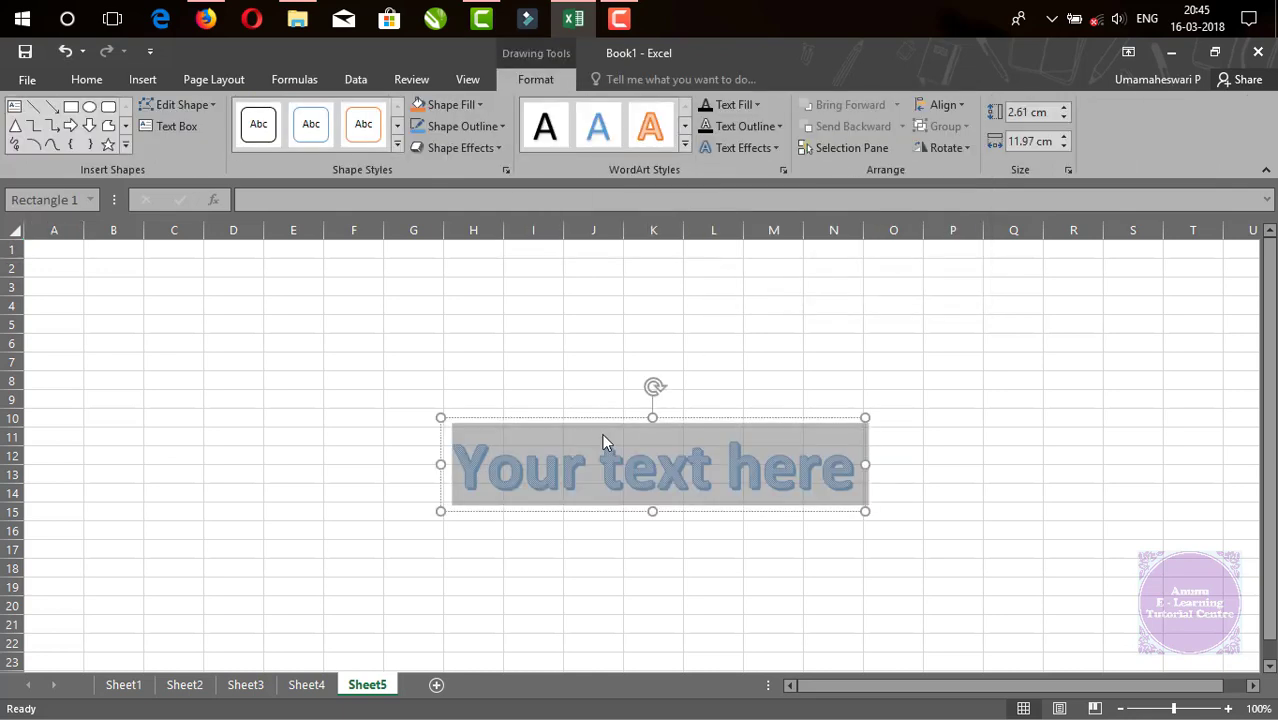
key(ctrl+z)
click(581, 377)
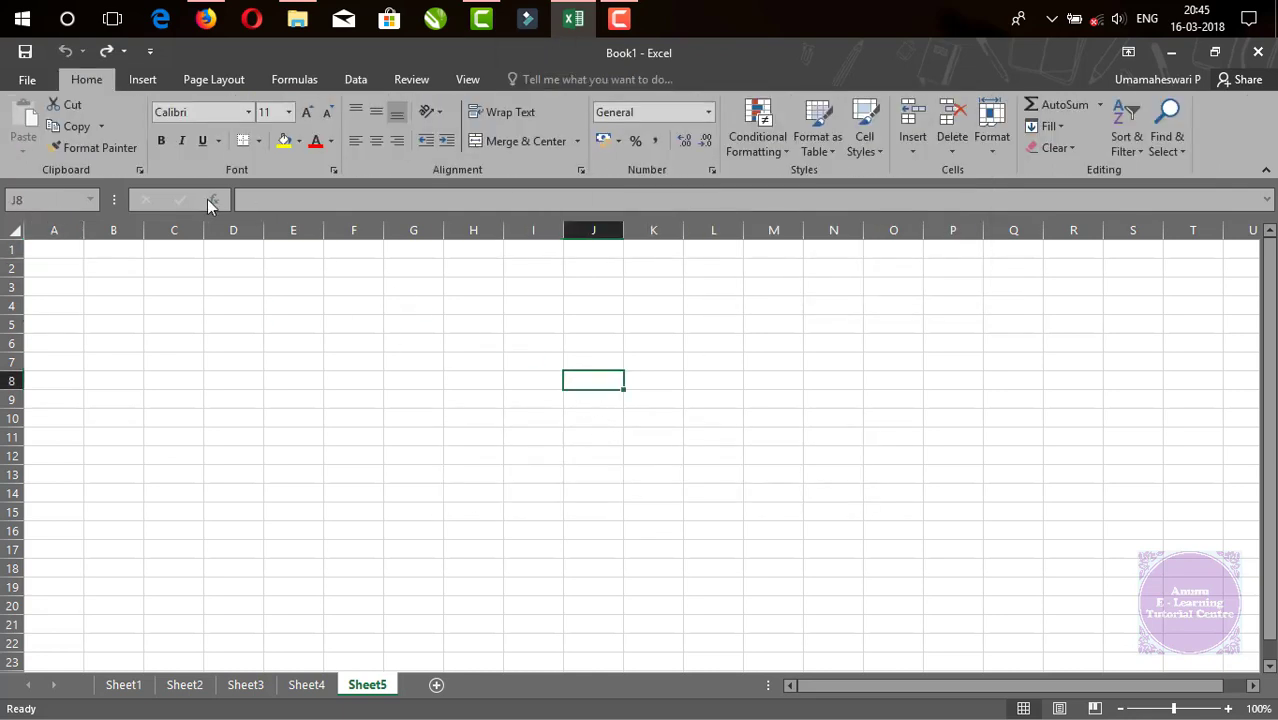
- Open and dismiss the Insert tab's WordArt gallery, then reopen the Tell me search
click(145, 80)
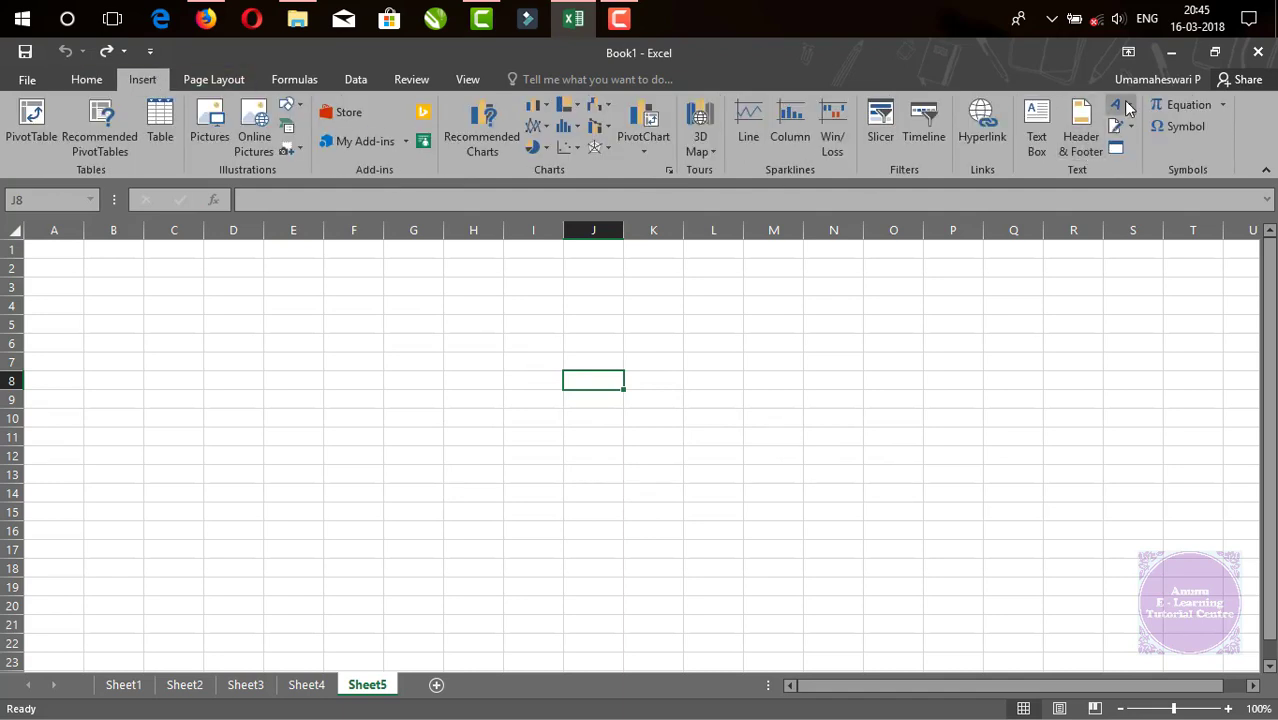
click(1125, 107)
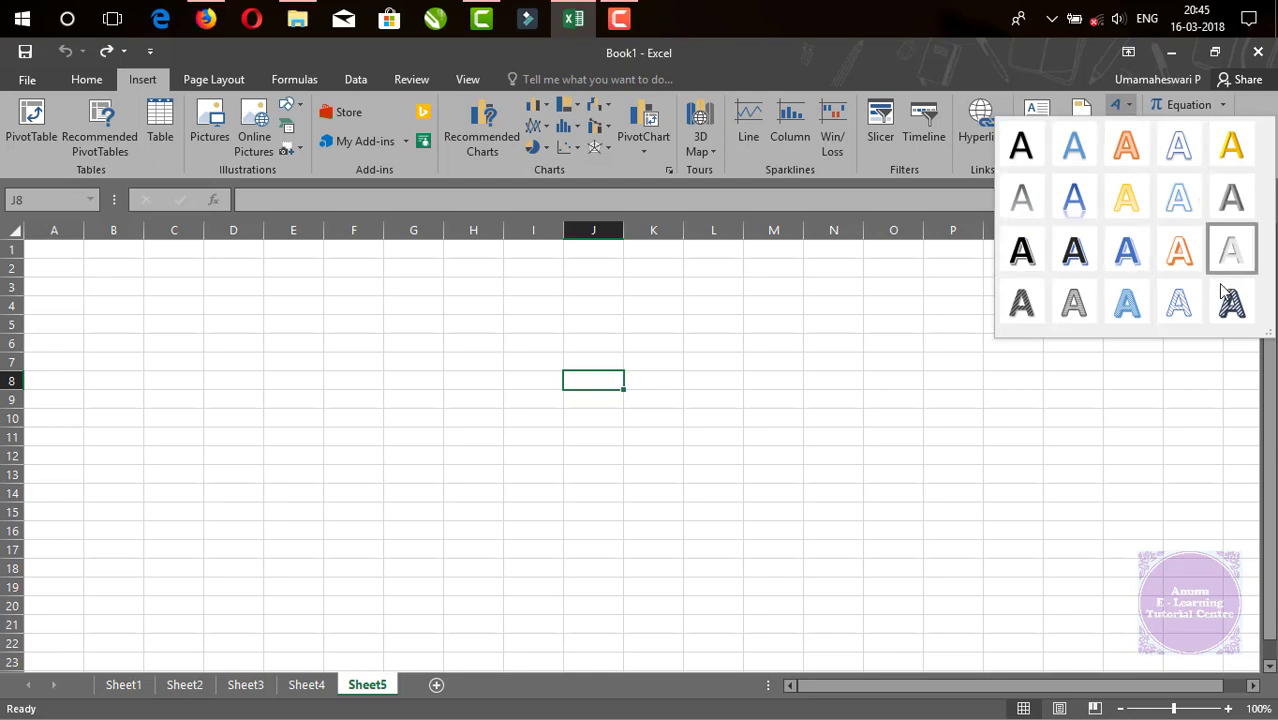
click(1017, 369)
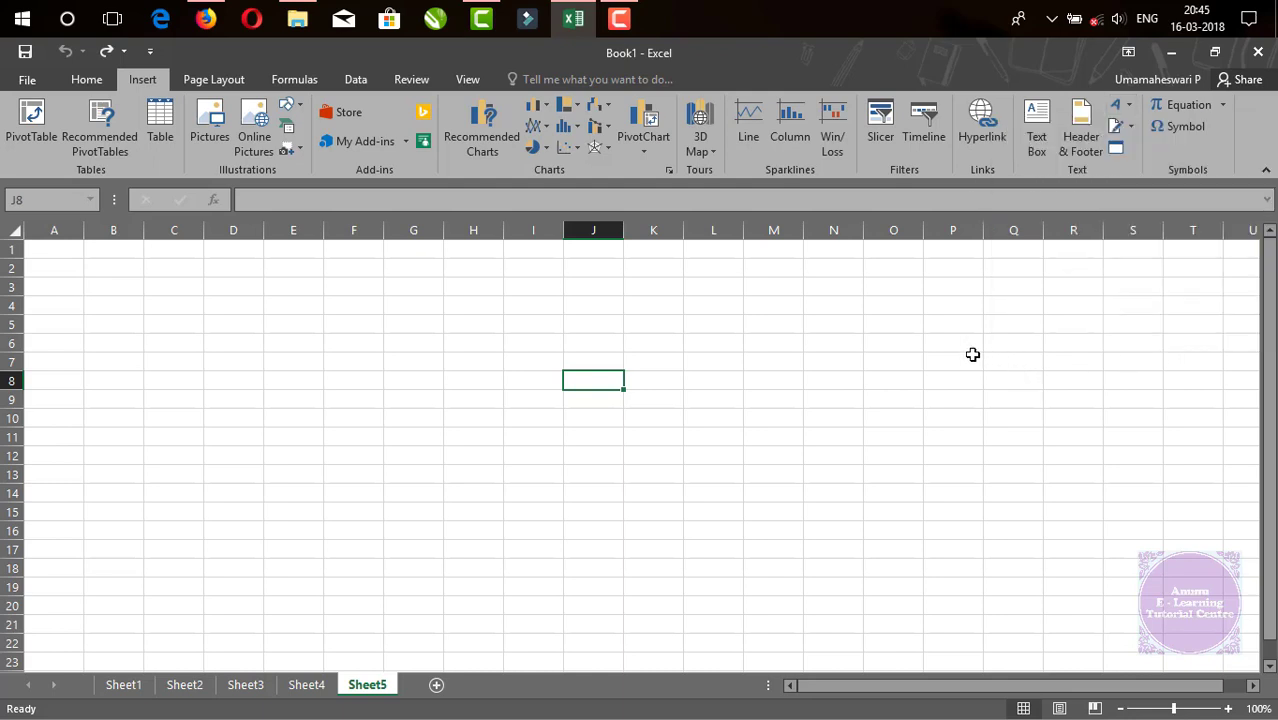
click(563, 82)
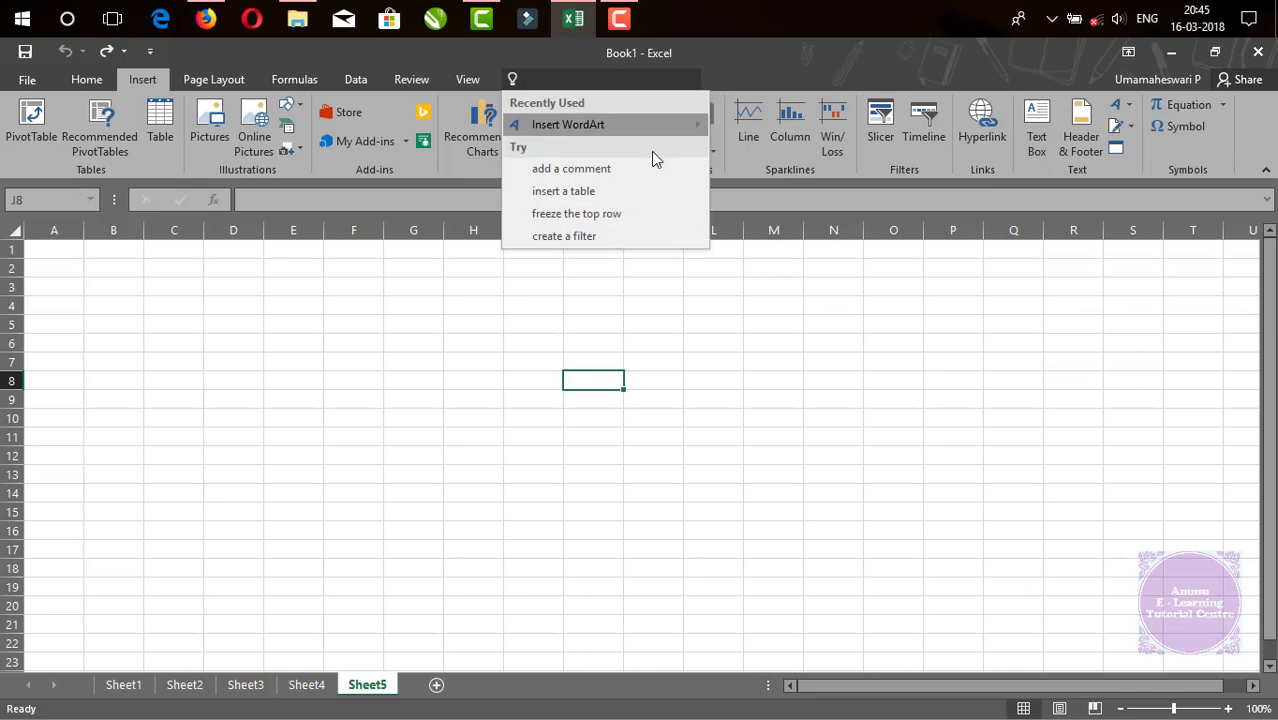
- Clear the 'word' search text and switch to the Home tab
text(word)
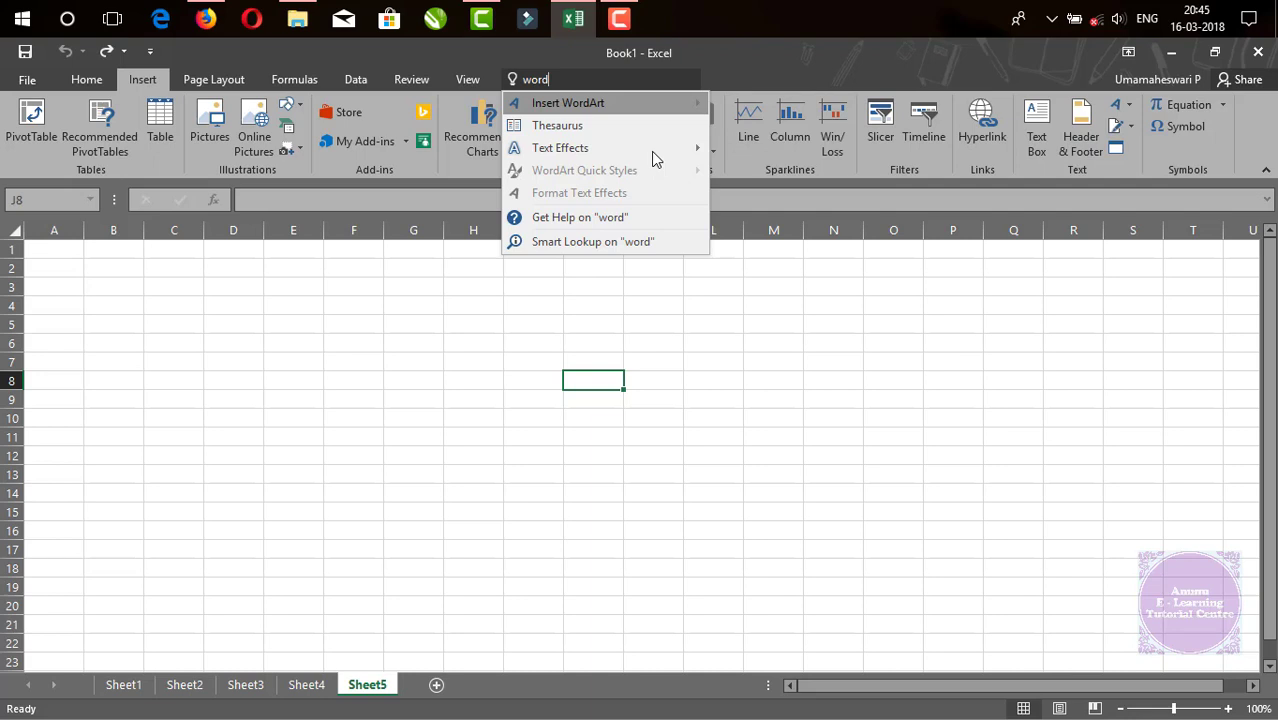
key(BackSpace)
key(BackSpace)
key(BackSpace)
key(BackSpace)
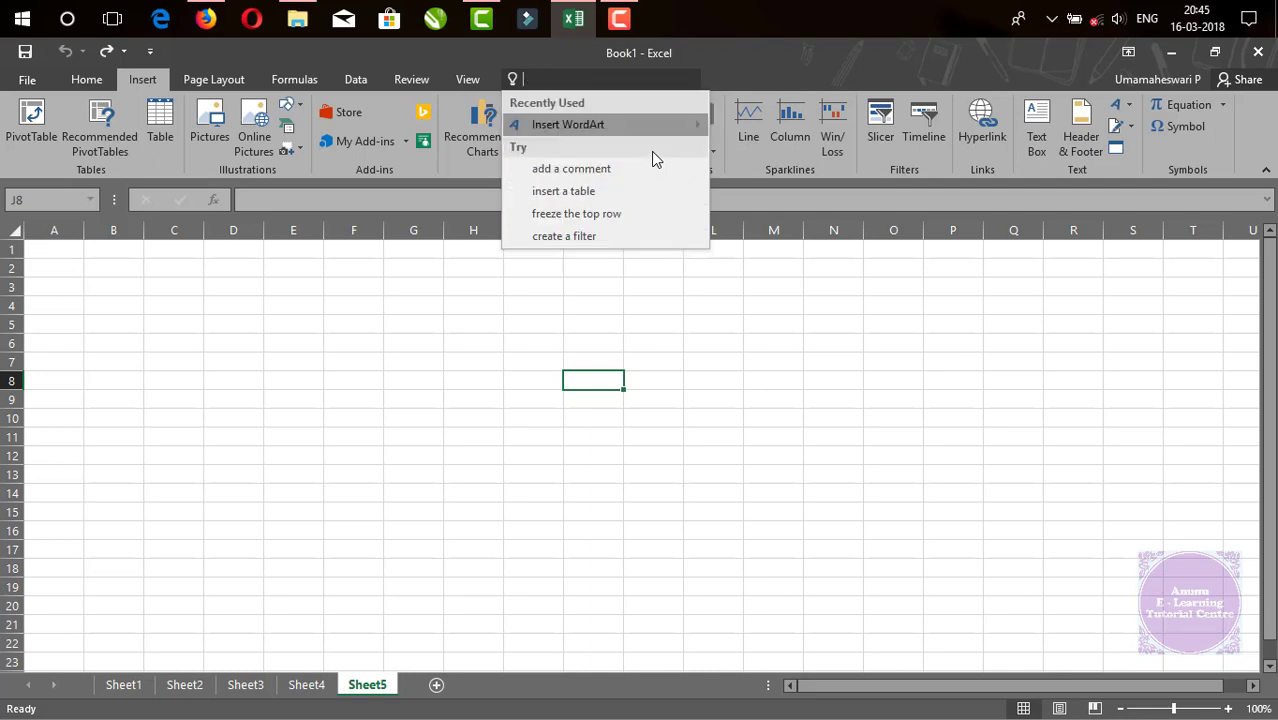
scroll(651, 151, down, 1)
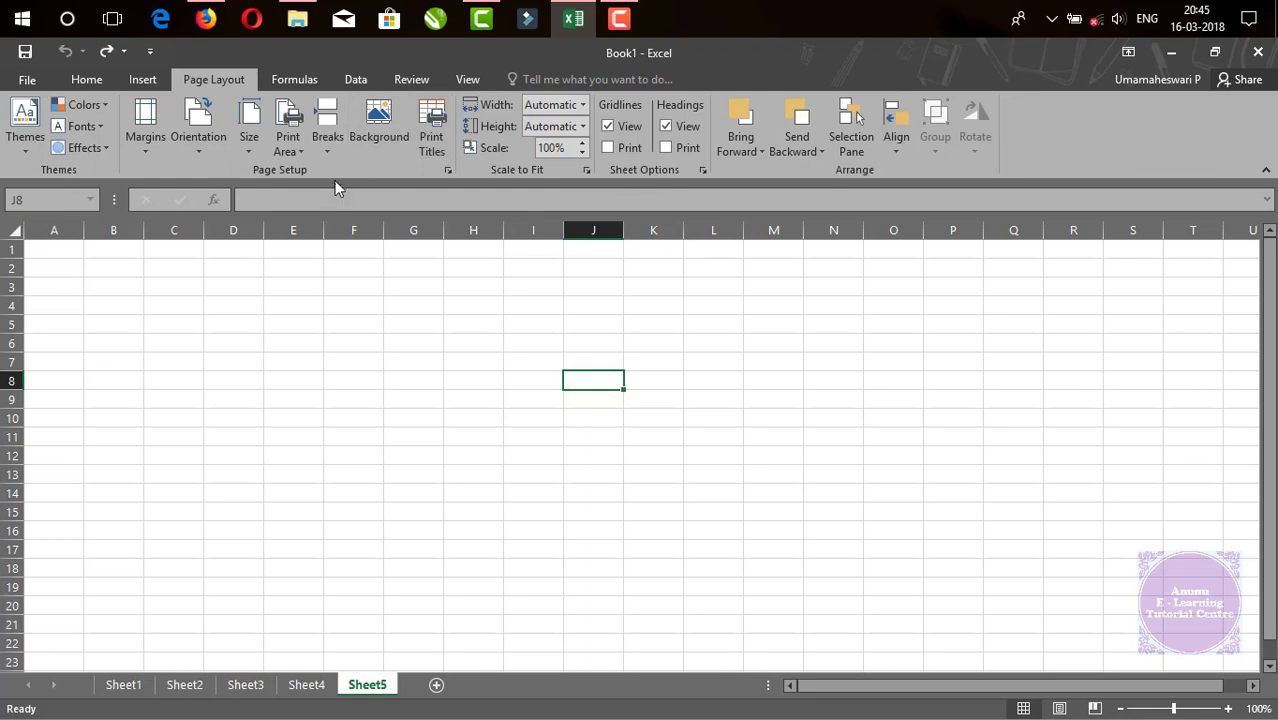
click(87, 80)
- Search 'brea' in Tell me for Page Breaks suggestions, then erase and close it
click(612, 79)
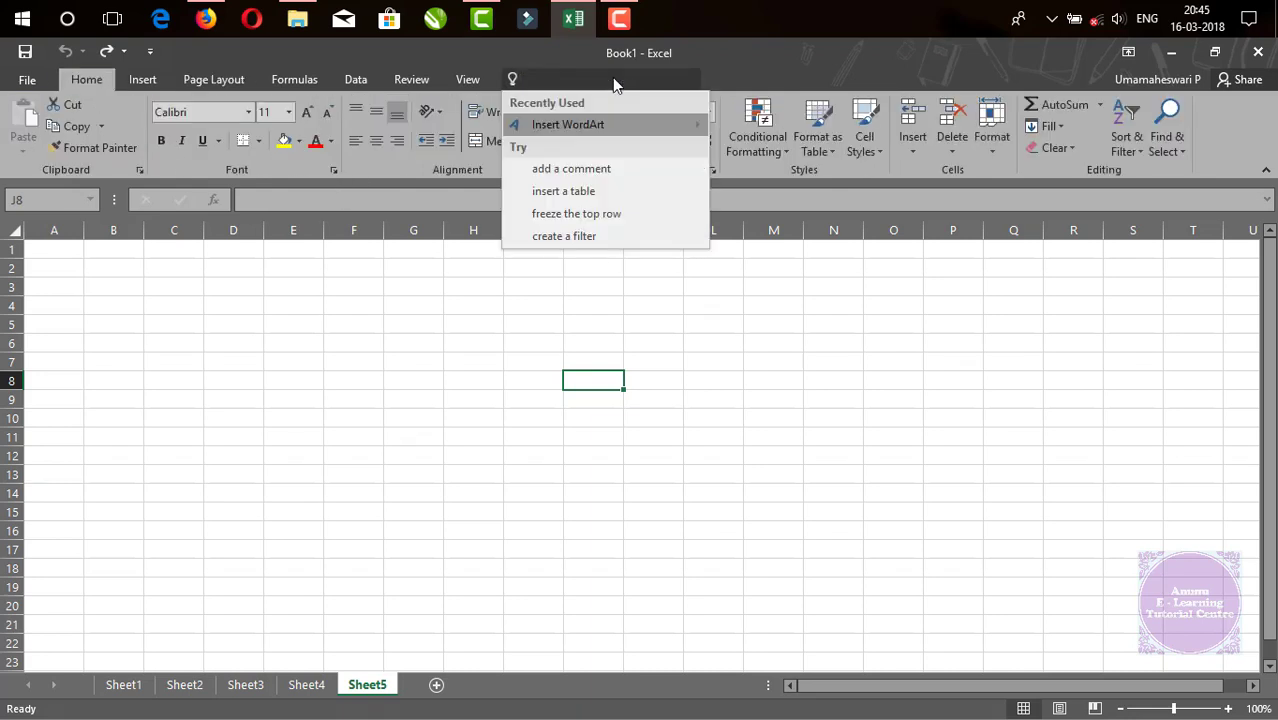
text(brea)
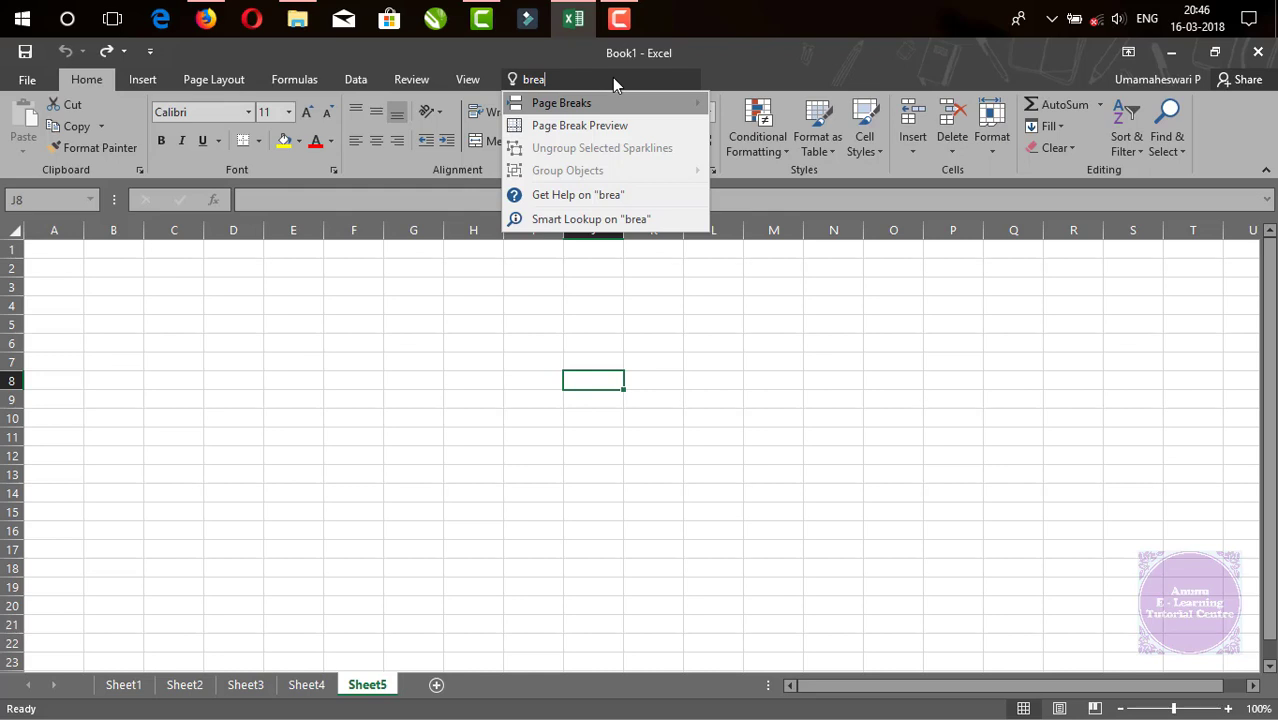
key(BackSpace)
key(BackSpace)
key(BackSpace)
key(BackSpace)
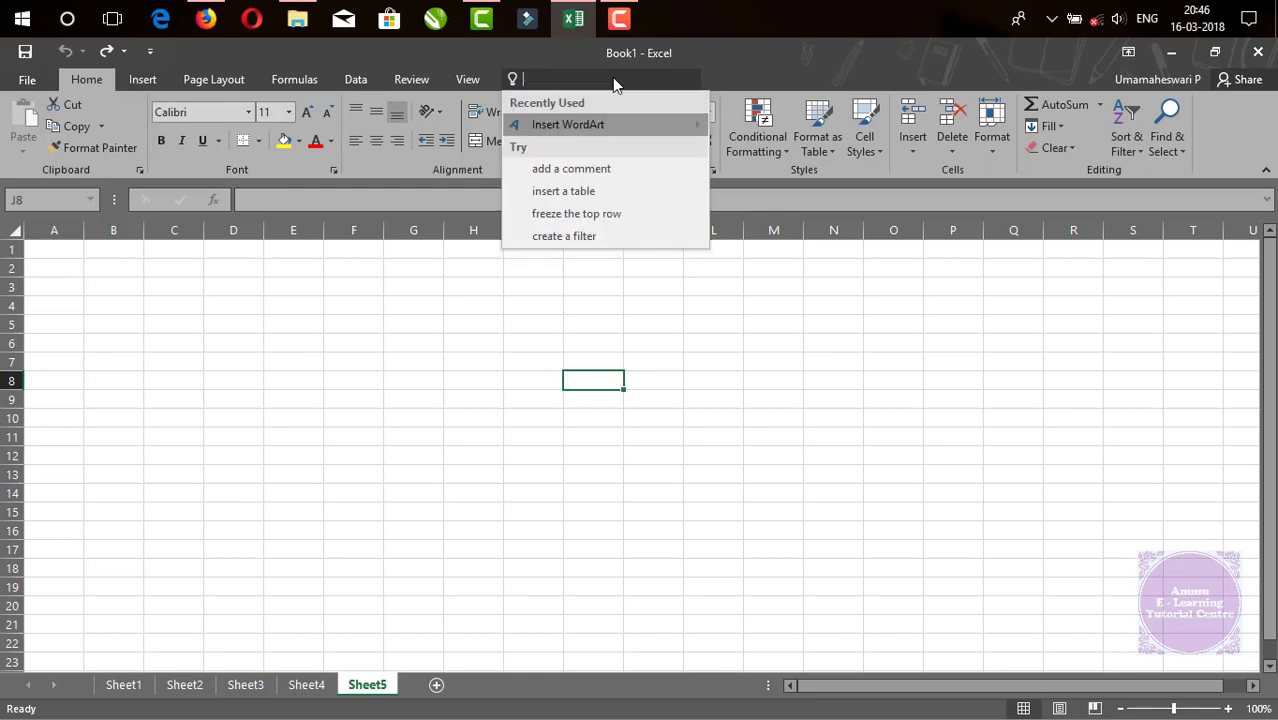
key(Escape)
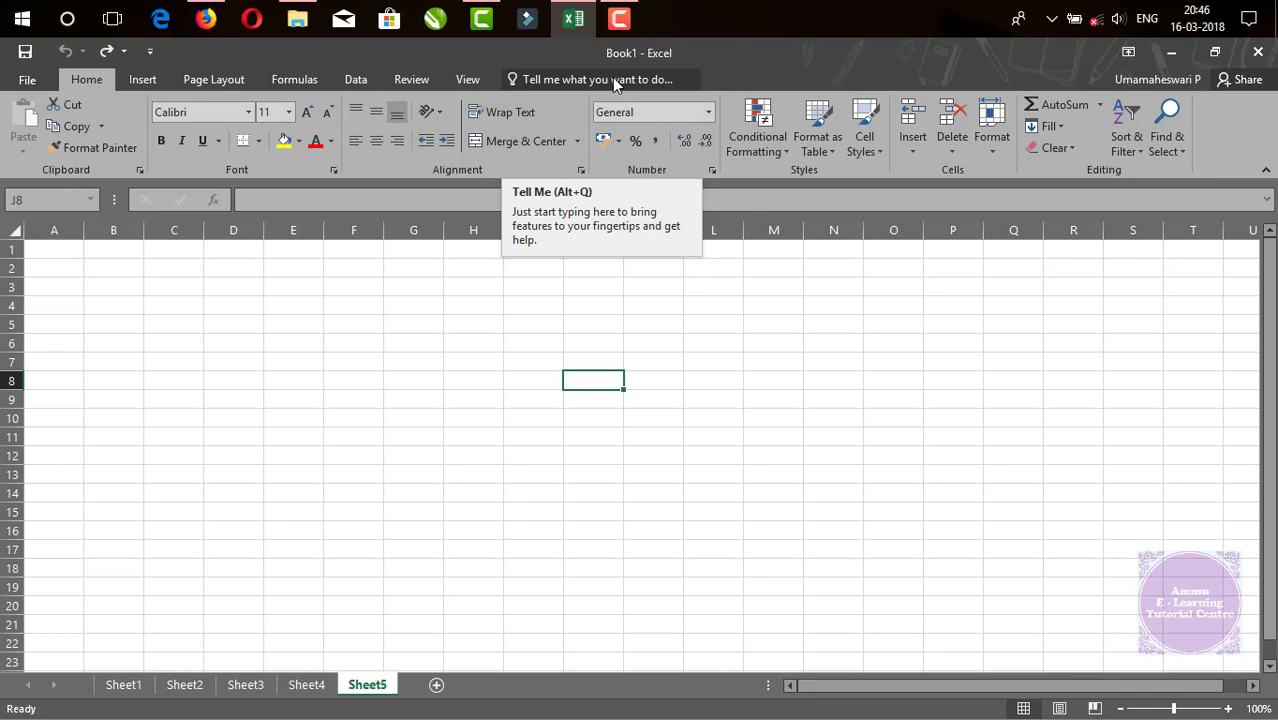
click(1147, 88)
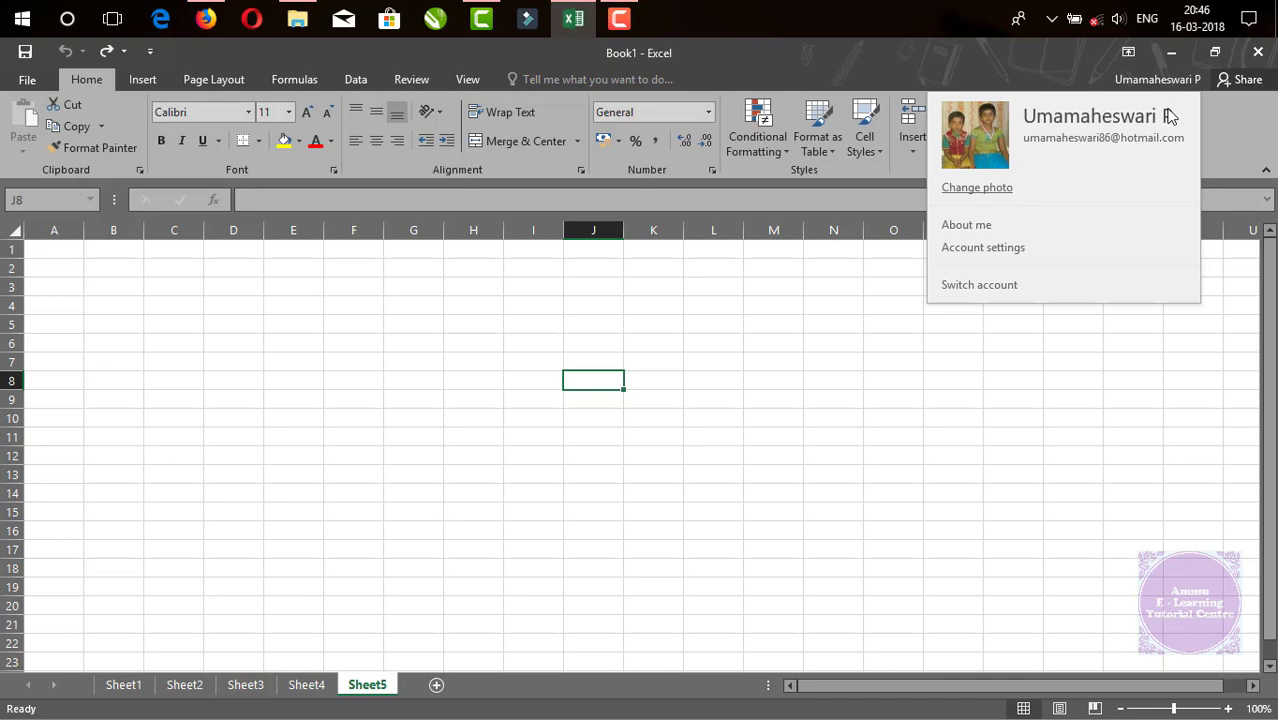
click(1237, 81)
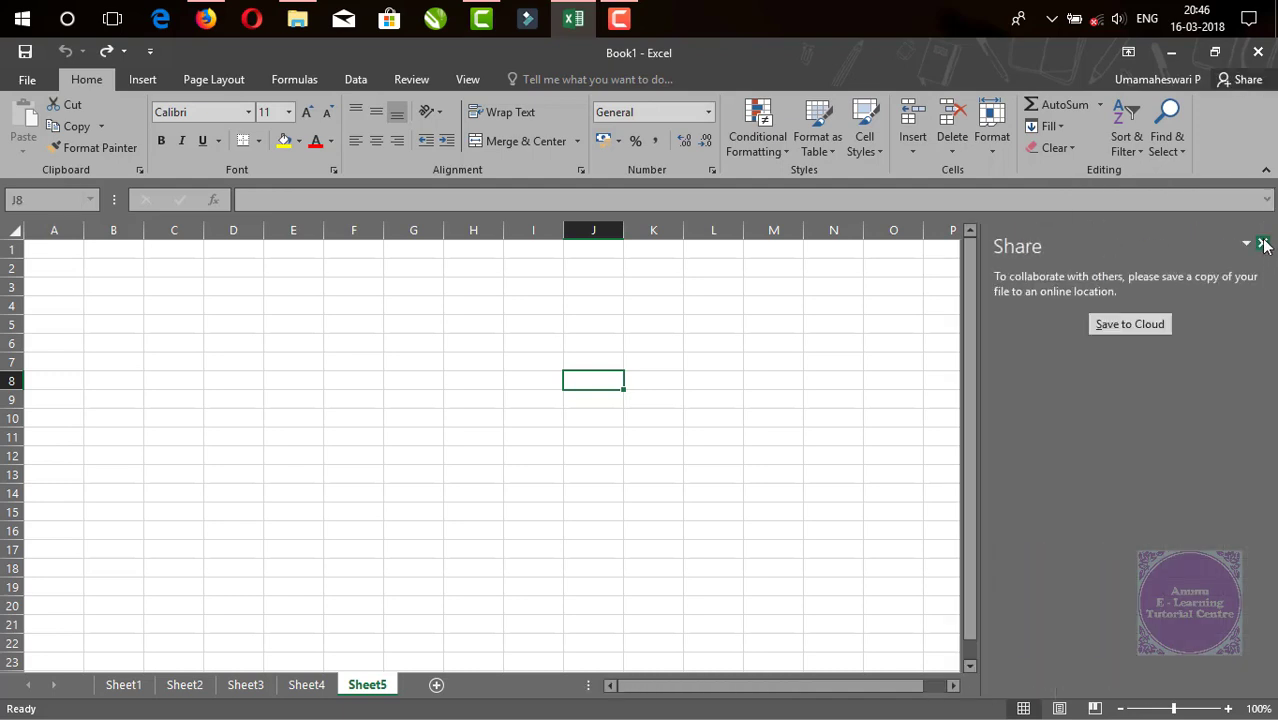
click(1263, 245)
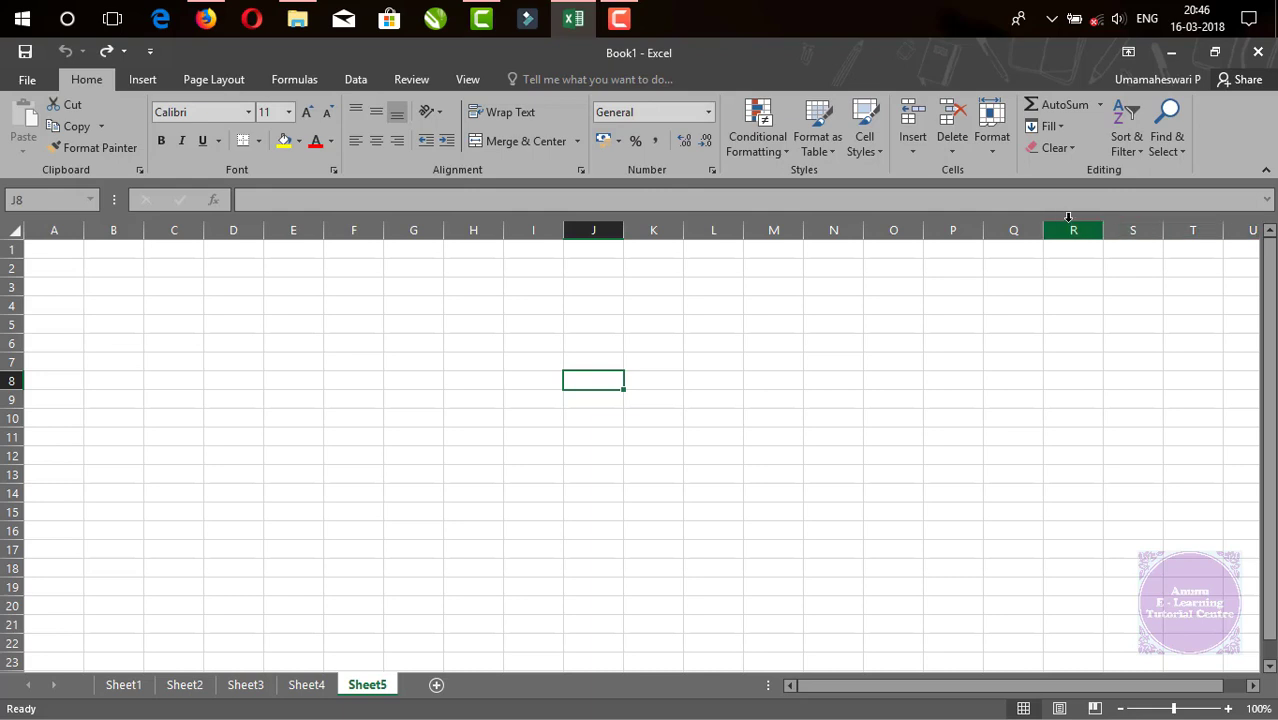
- Select cell R6, then move through Insert to the Page Layout tab
click(1078, 336)
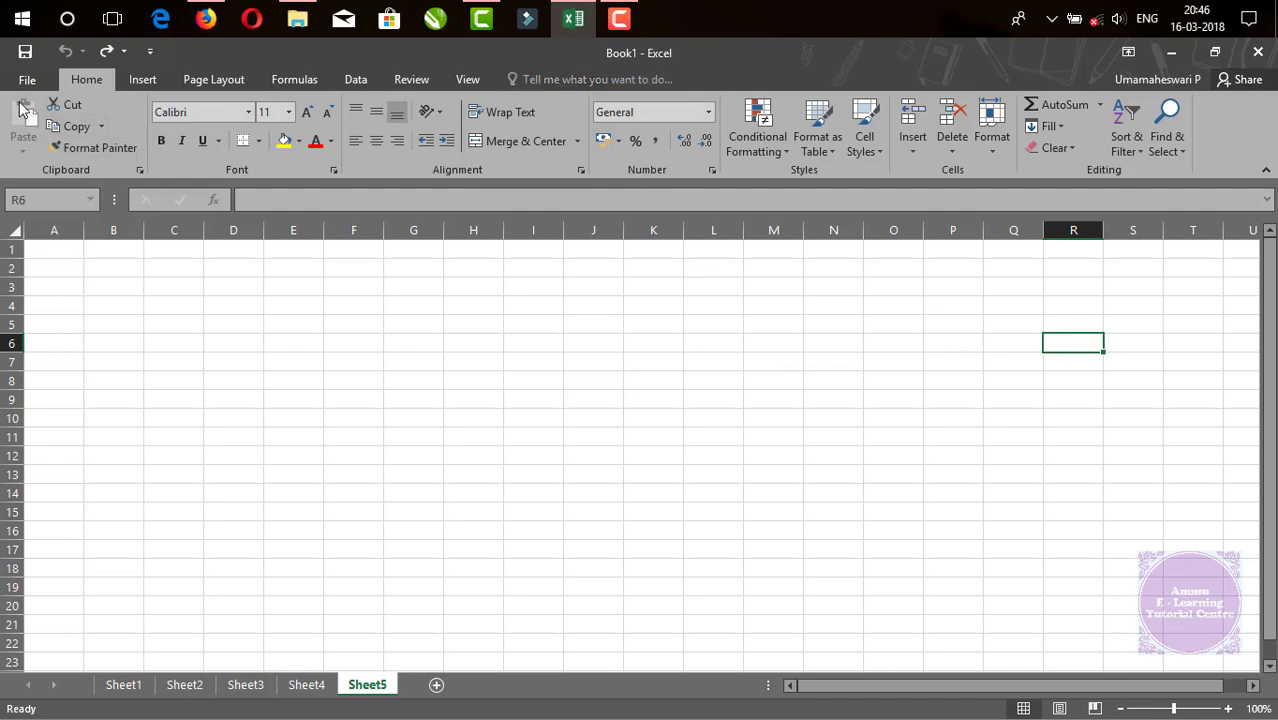
click(147, 82)
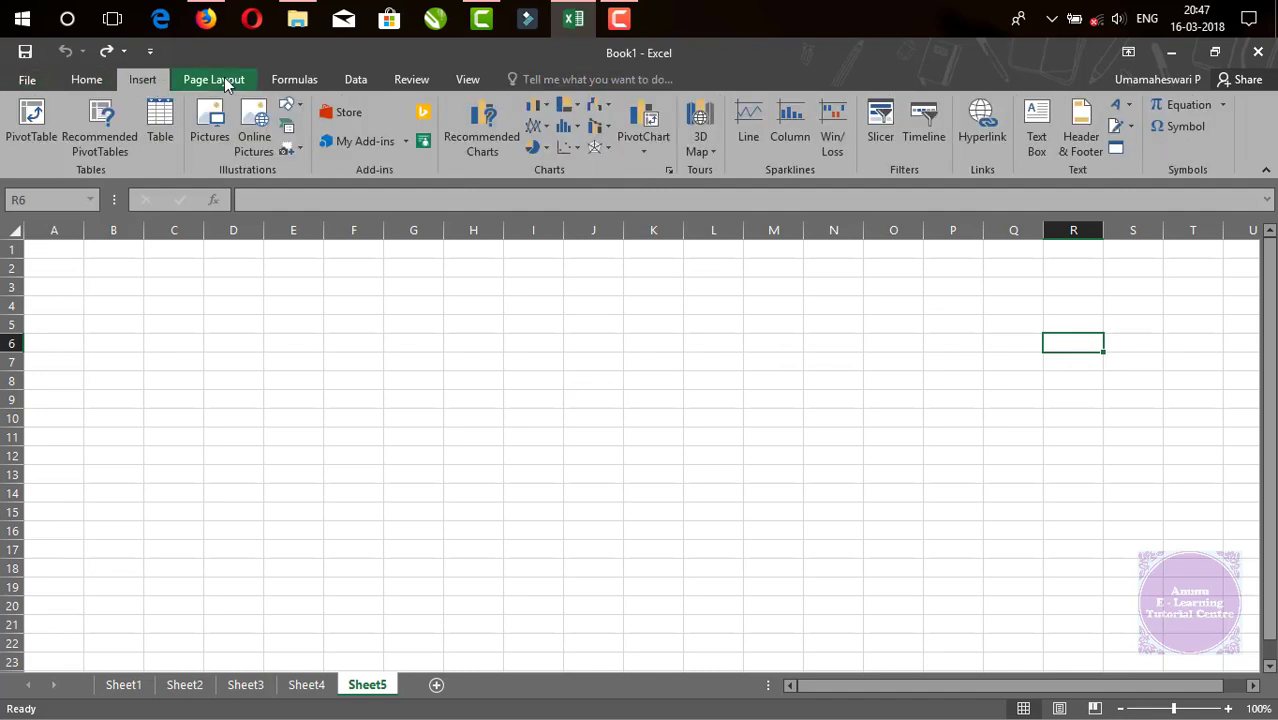
click(224, 78)
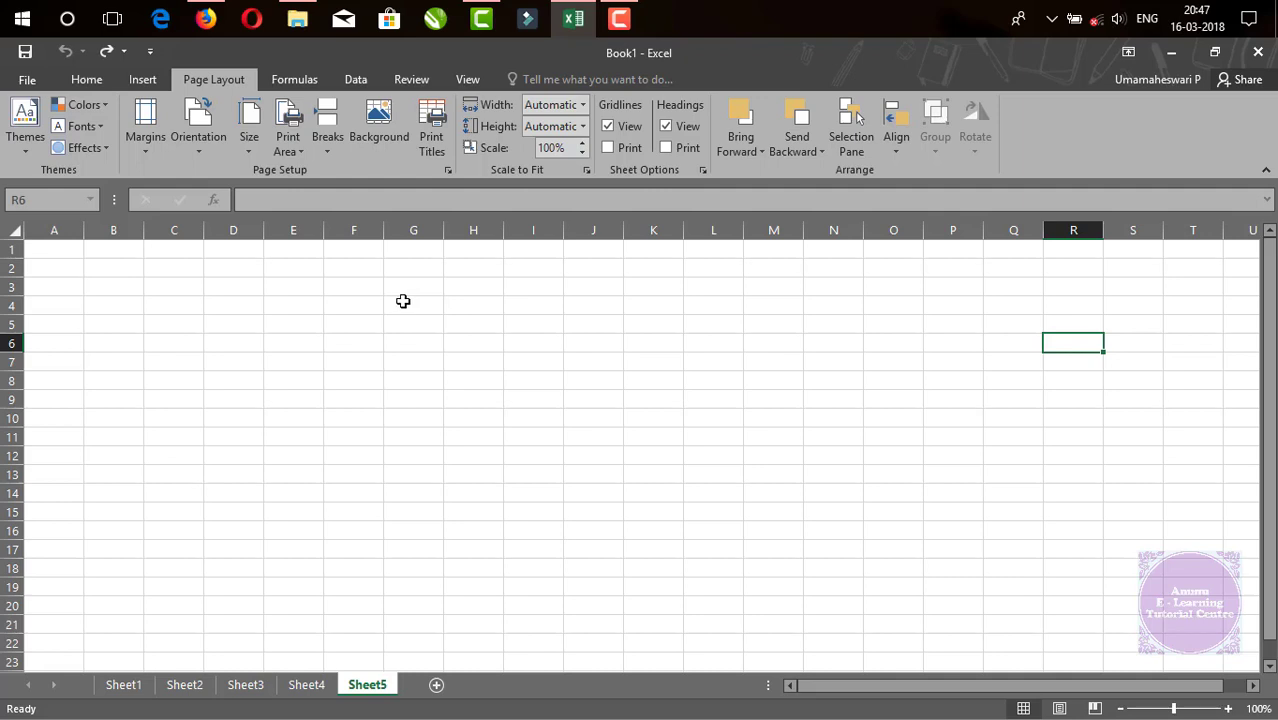
- Collapse the ribbon to tab names, peek at Formulas, then restore the full Formulas ribbon
double_click(211, 82)
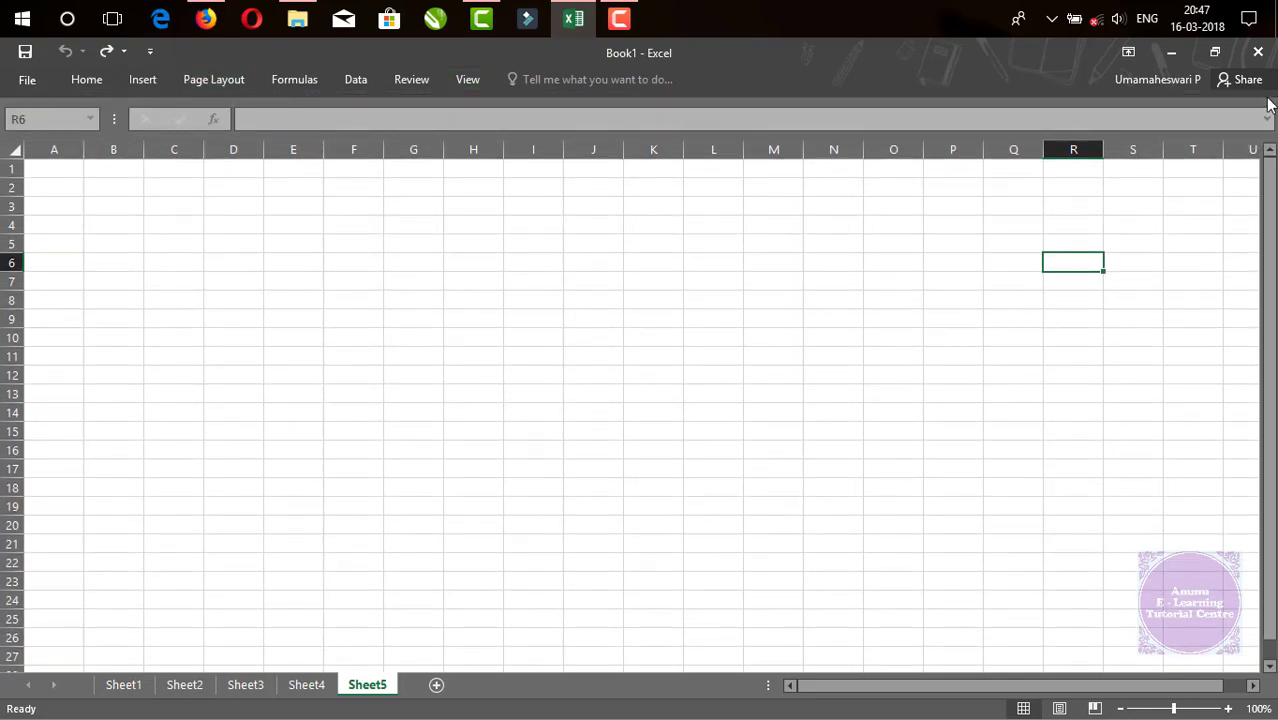
click(295, 80)
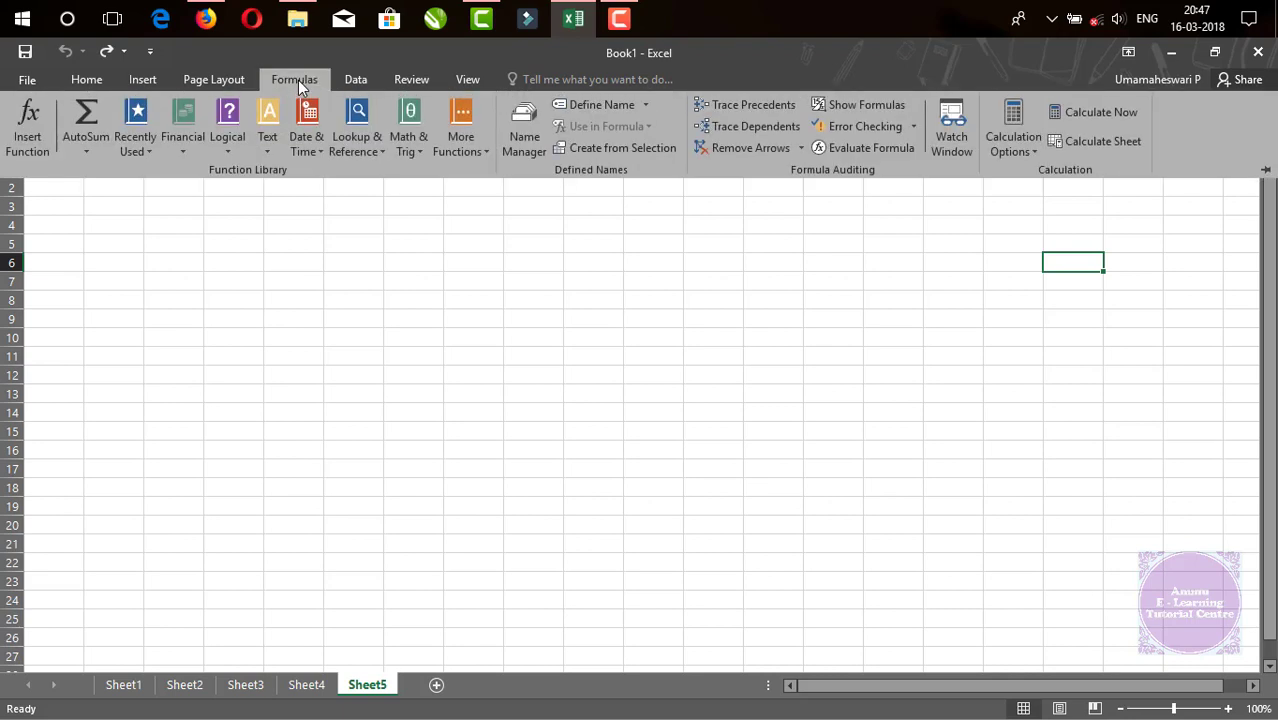
click(760, 275)
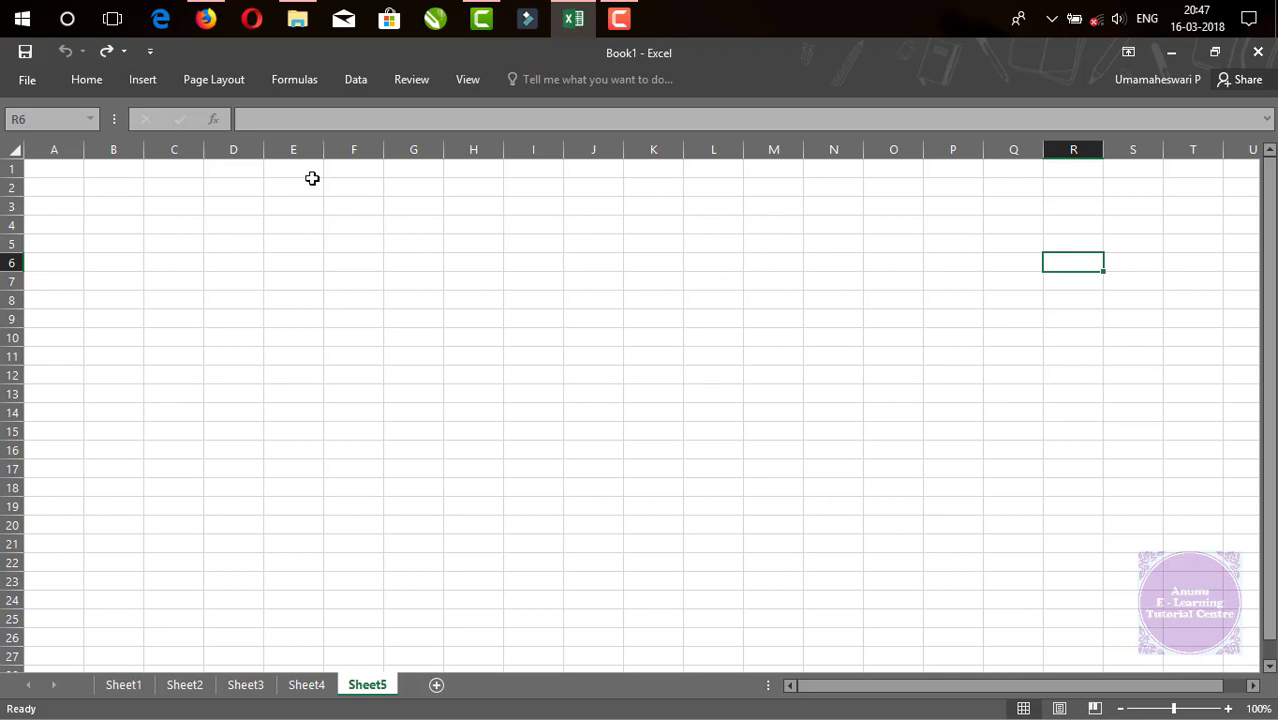
click(307, 81)
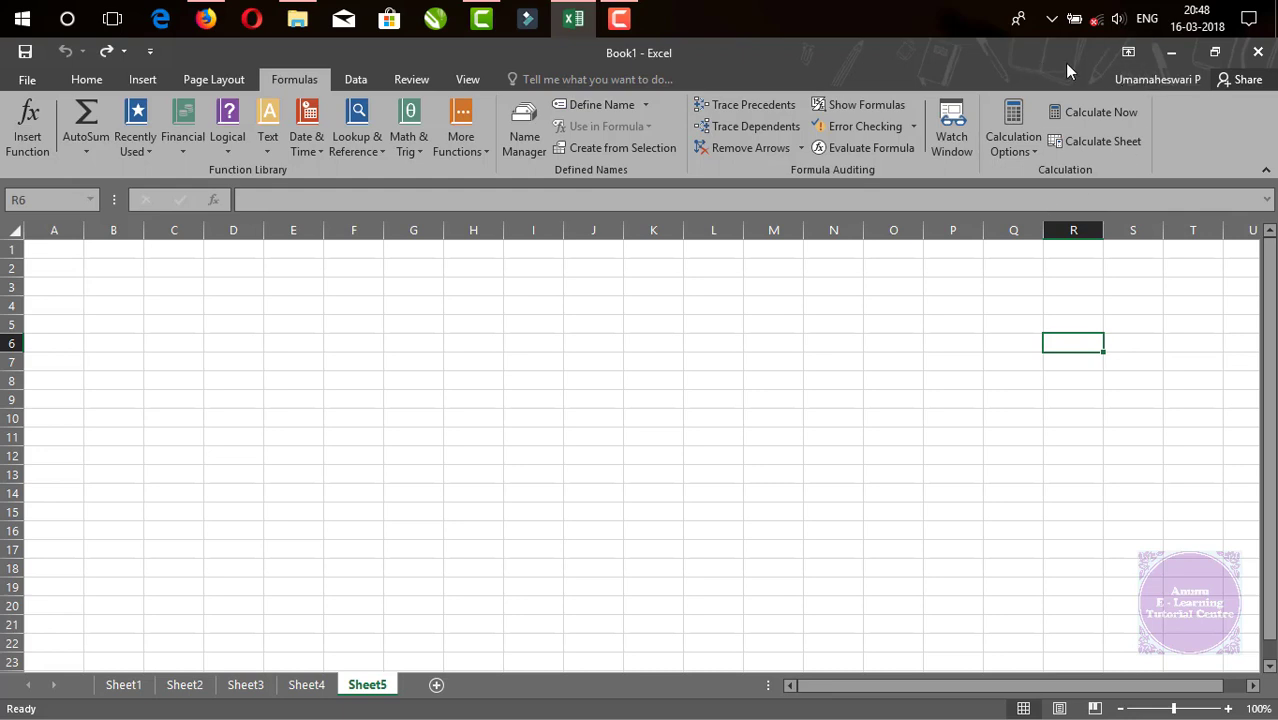
- Set Ribbon Display Options to Auto-hide Ribbon, briefly reveal it, then hide it again
click(1127, 58)
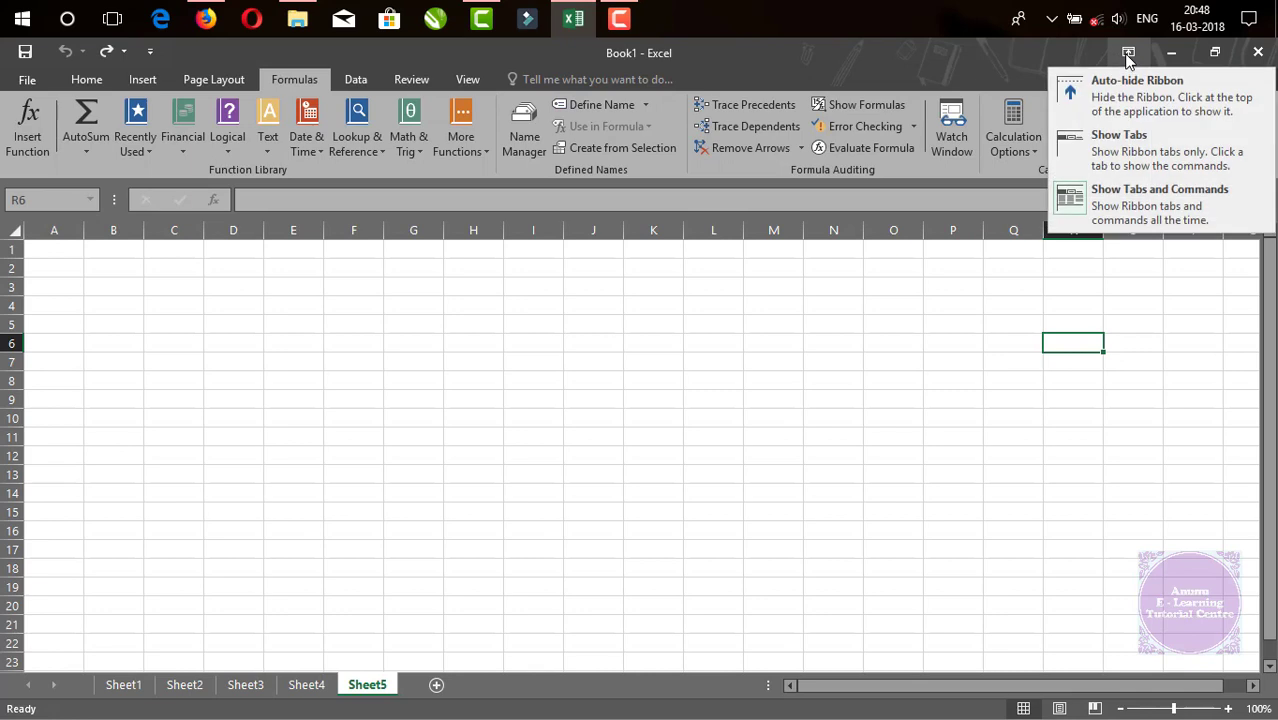
click(1176, 95)
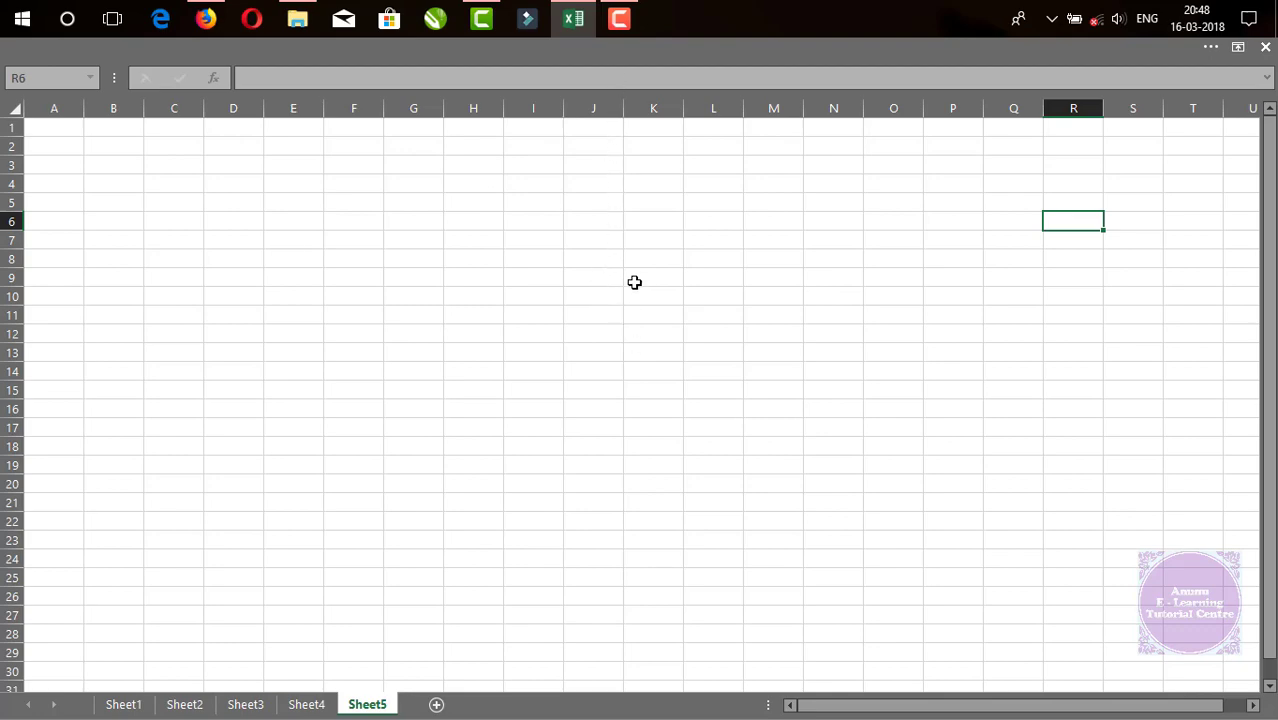
click(653, 44)
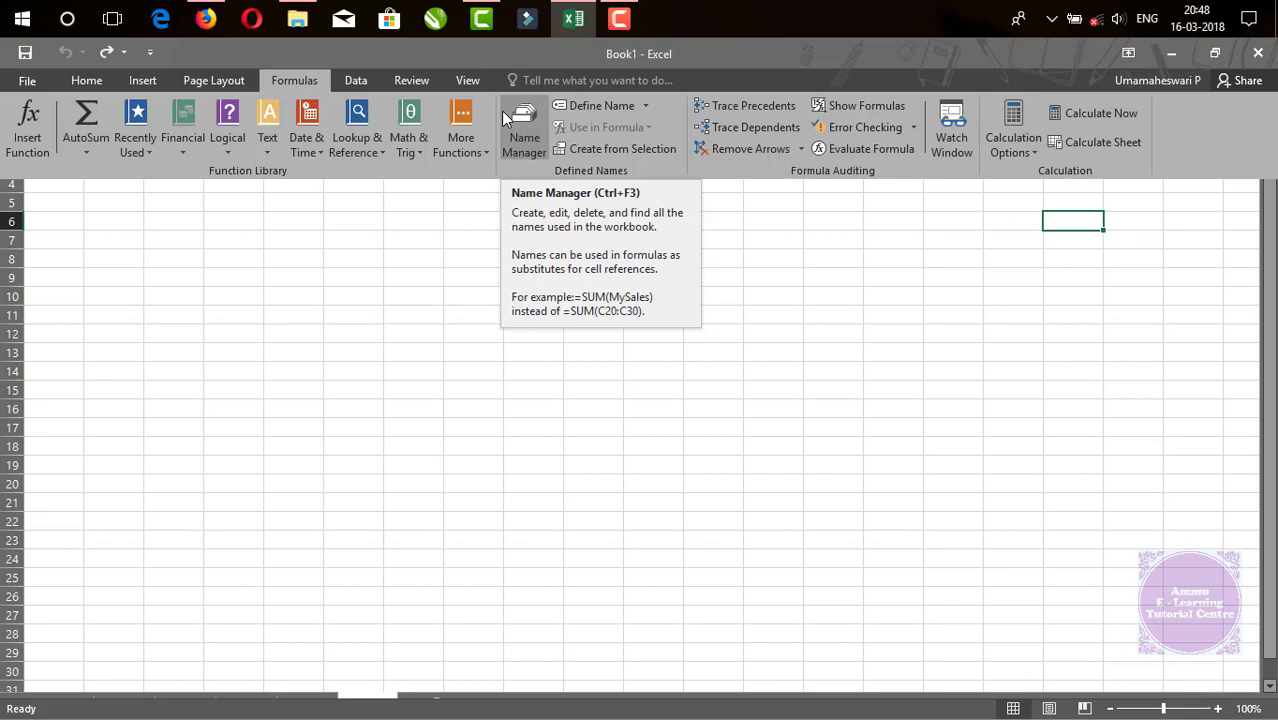
key(ctrl+shift+F1)
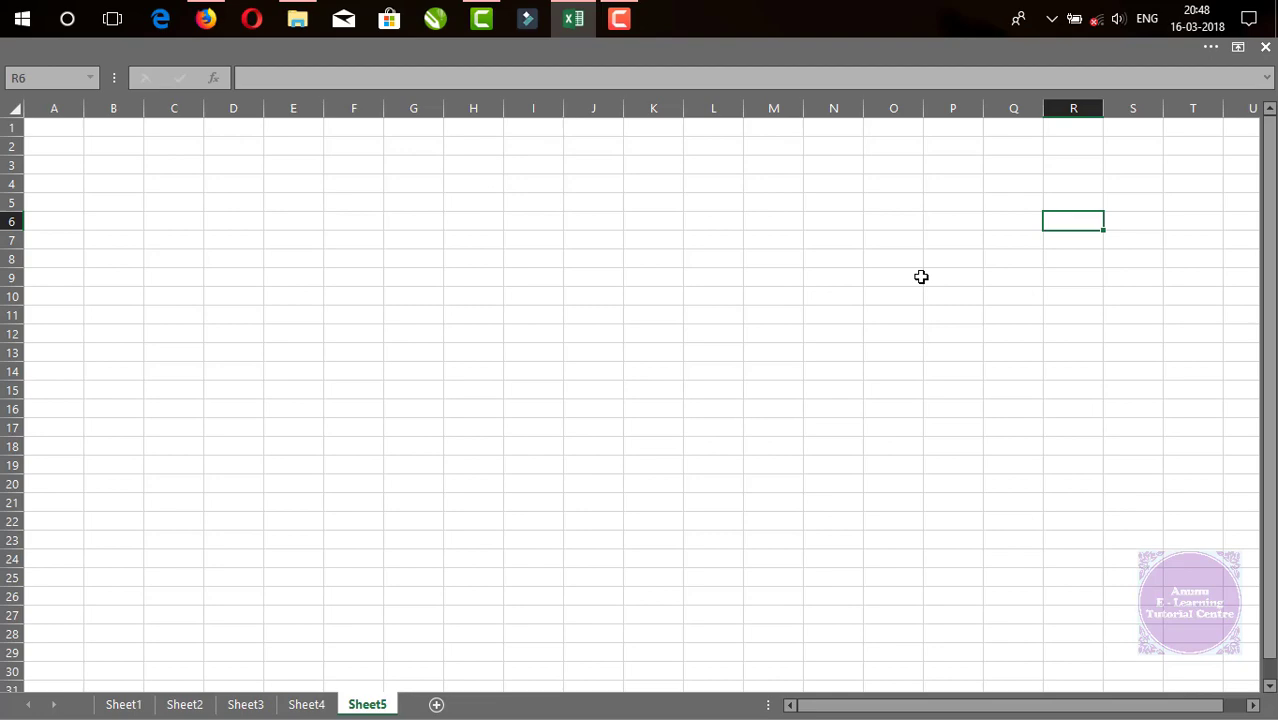
- Collapse the ribbon to Show Tabs, then restore it to Show Tabs and Commands
click(1238, 50)
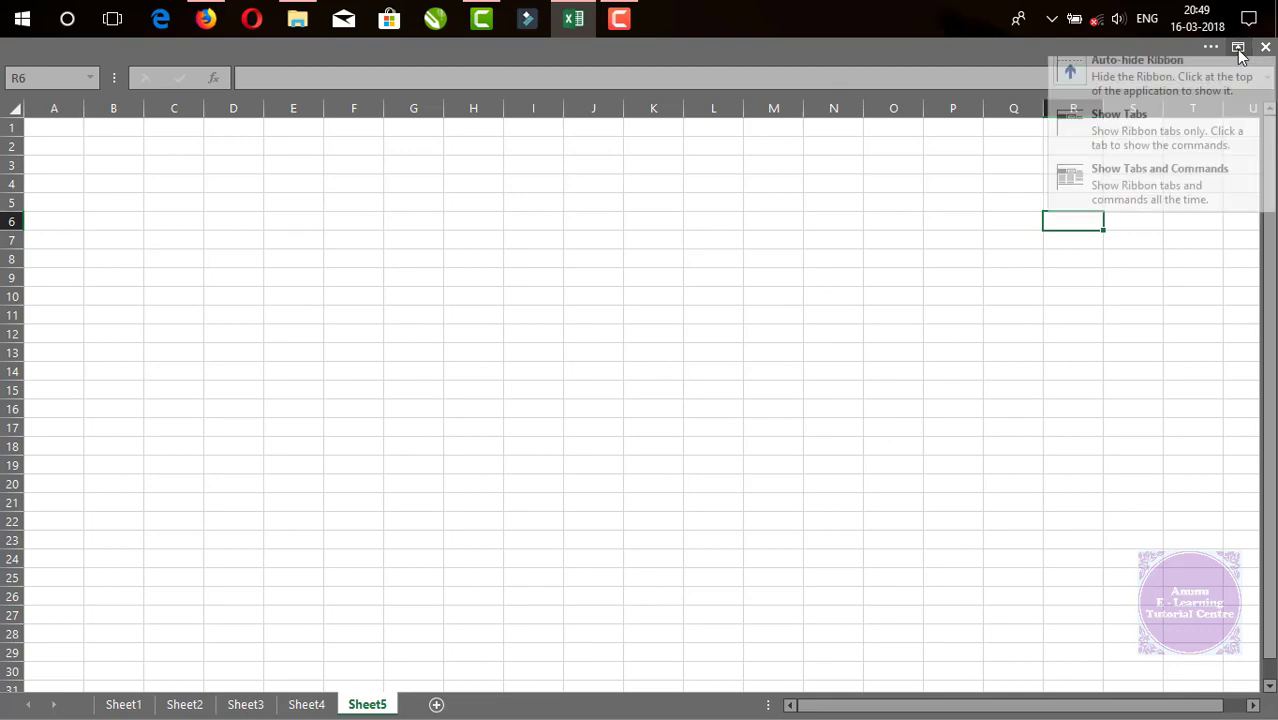
click(1190, 141)
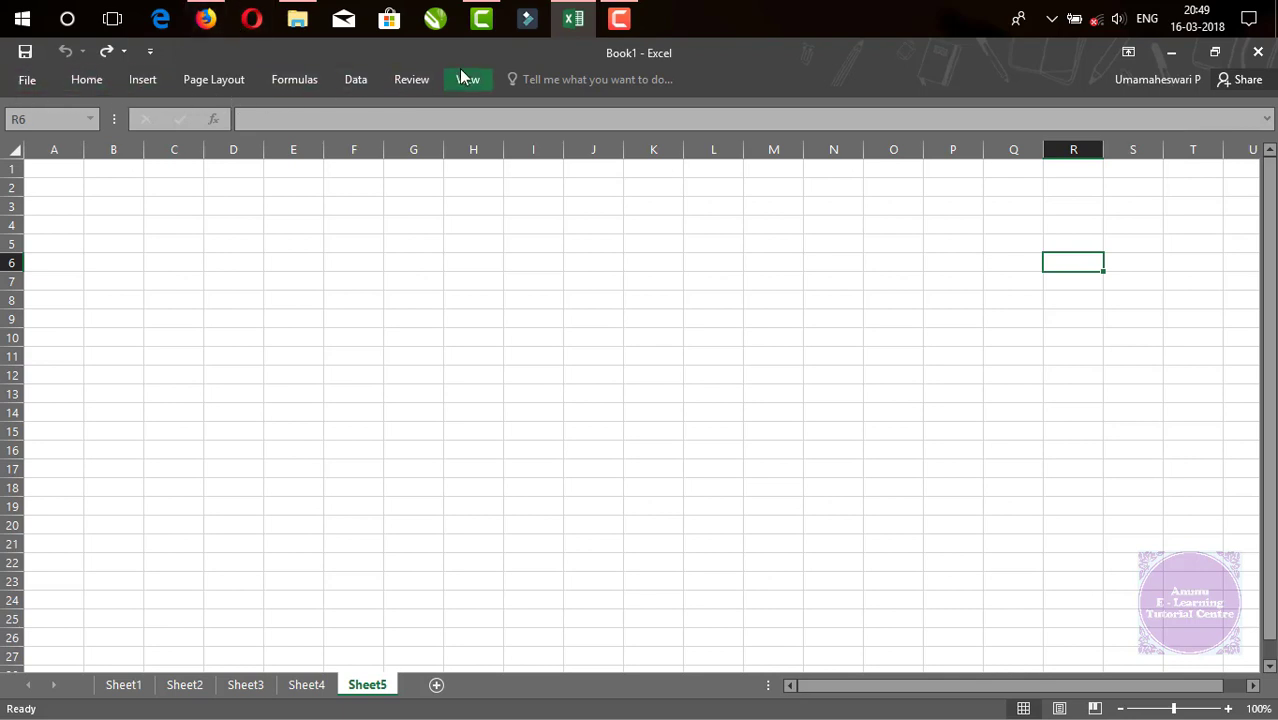
click(1128, 54)
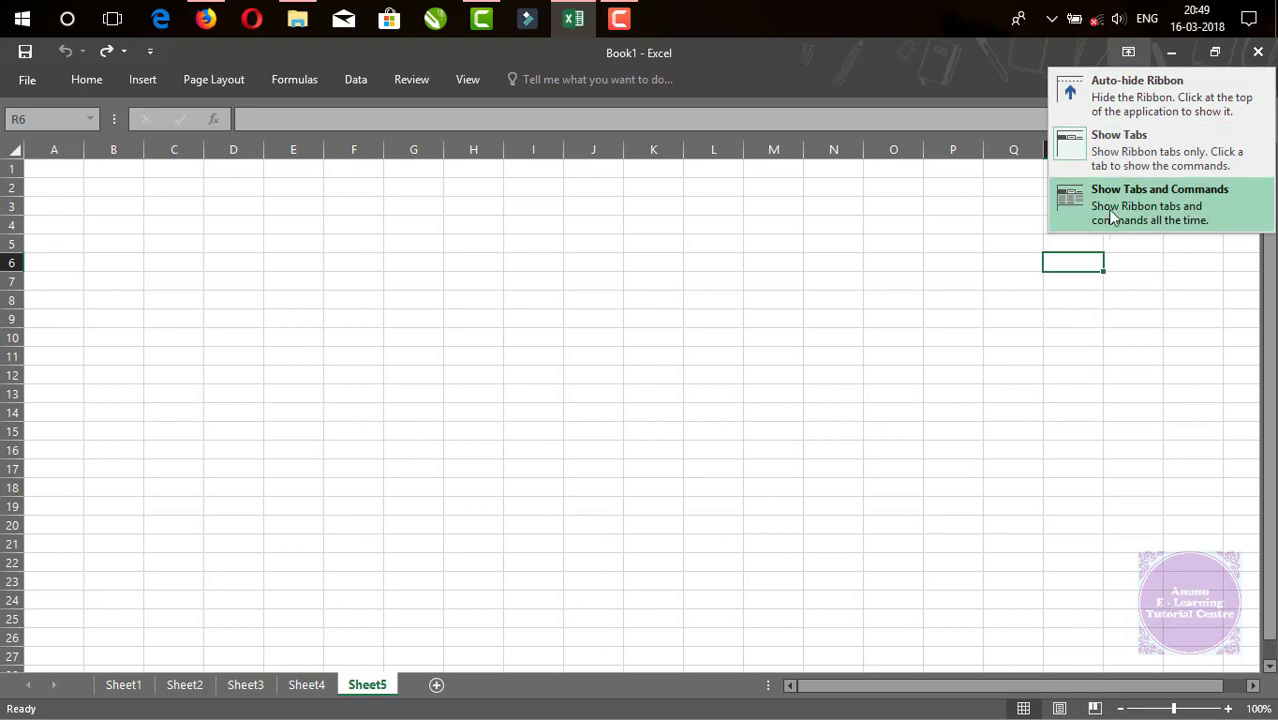
click(1165, 221)
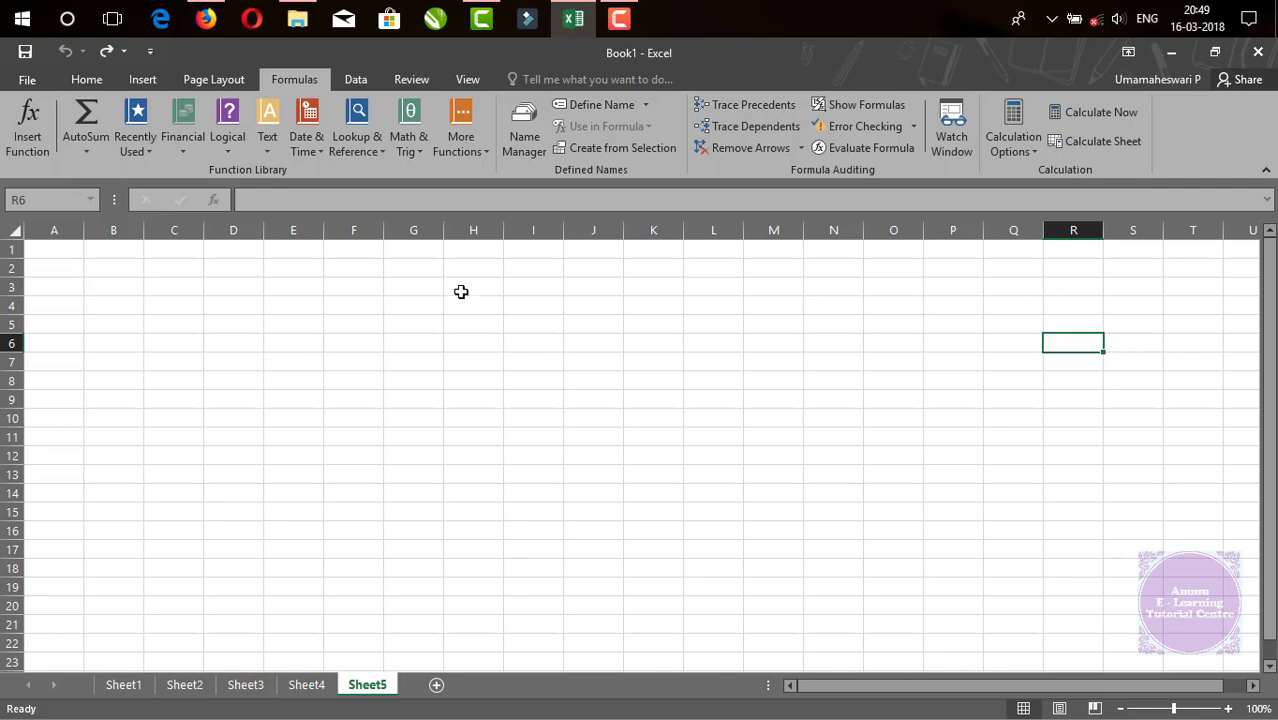
click(86, 80)
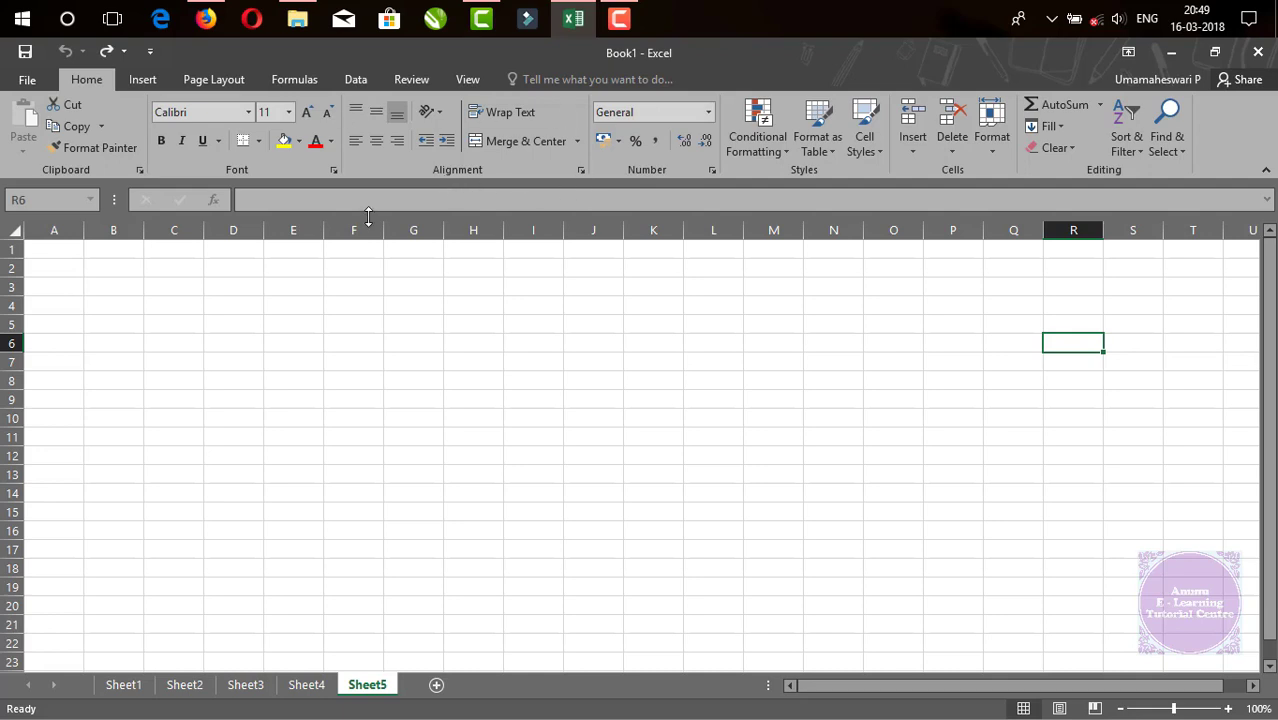
click(420, 378)
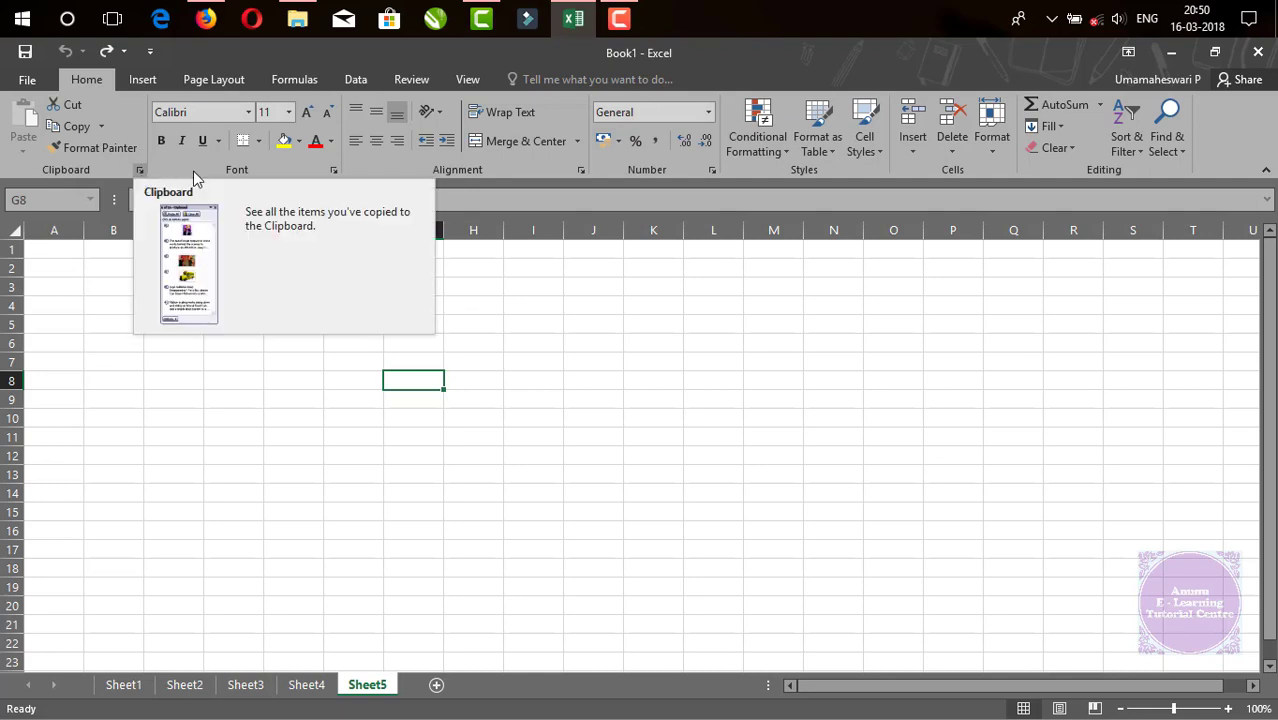
click(334, 169)
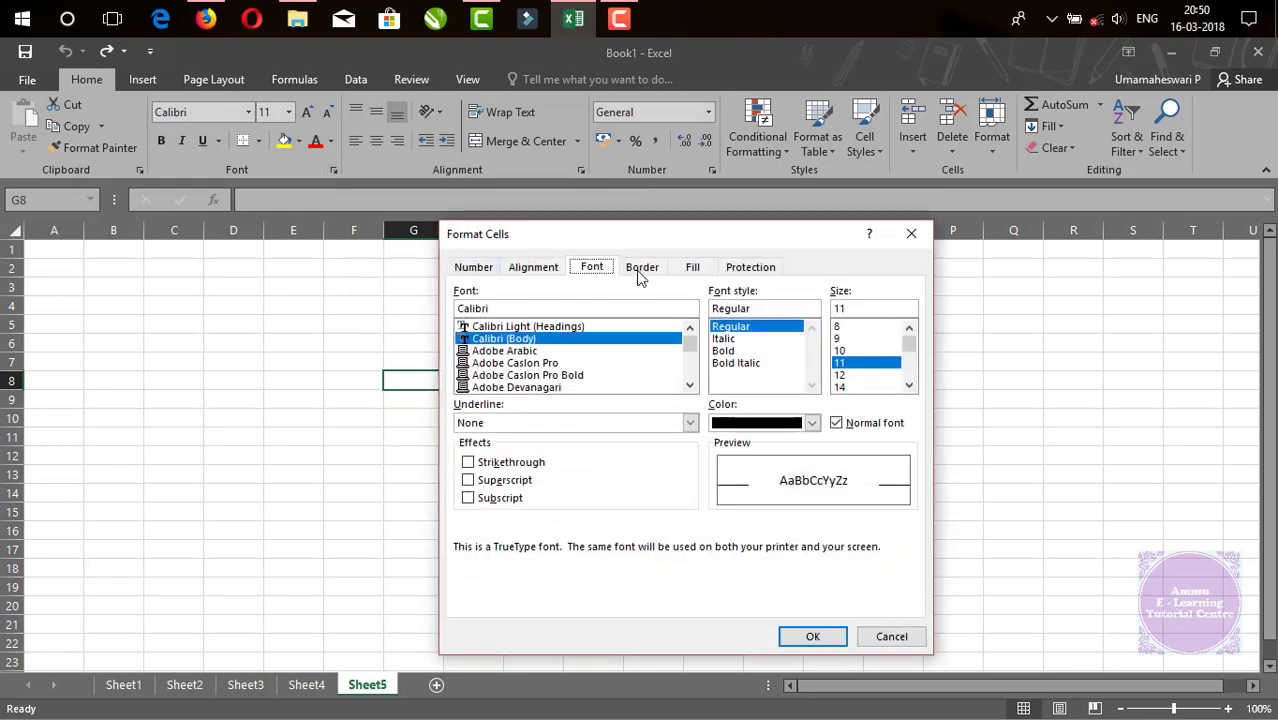
drag(643, 242, 650, 213)
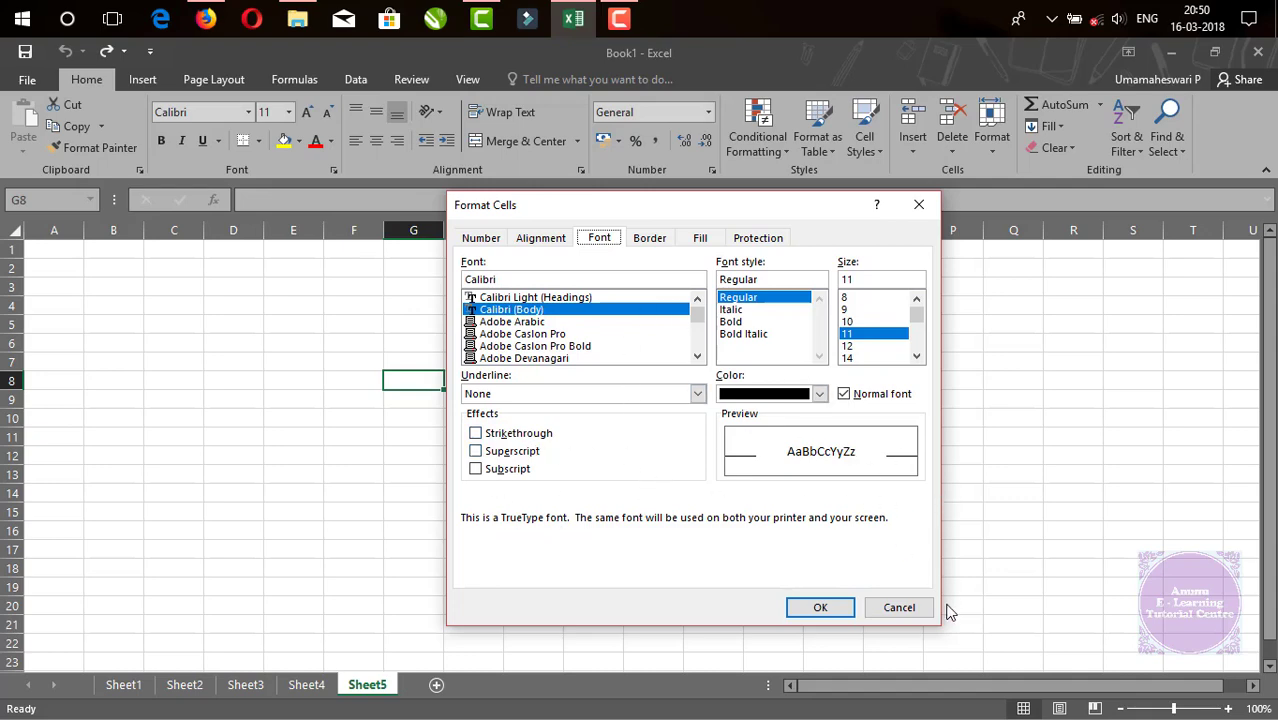
click(906, 606)
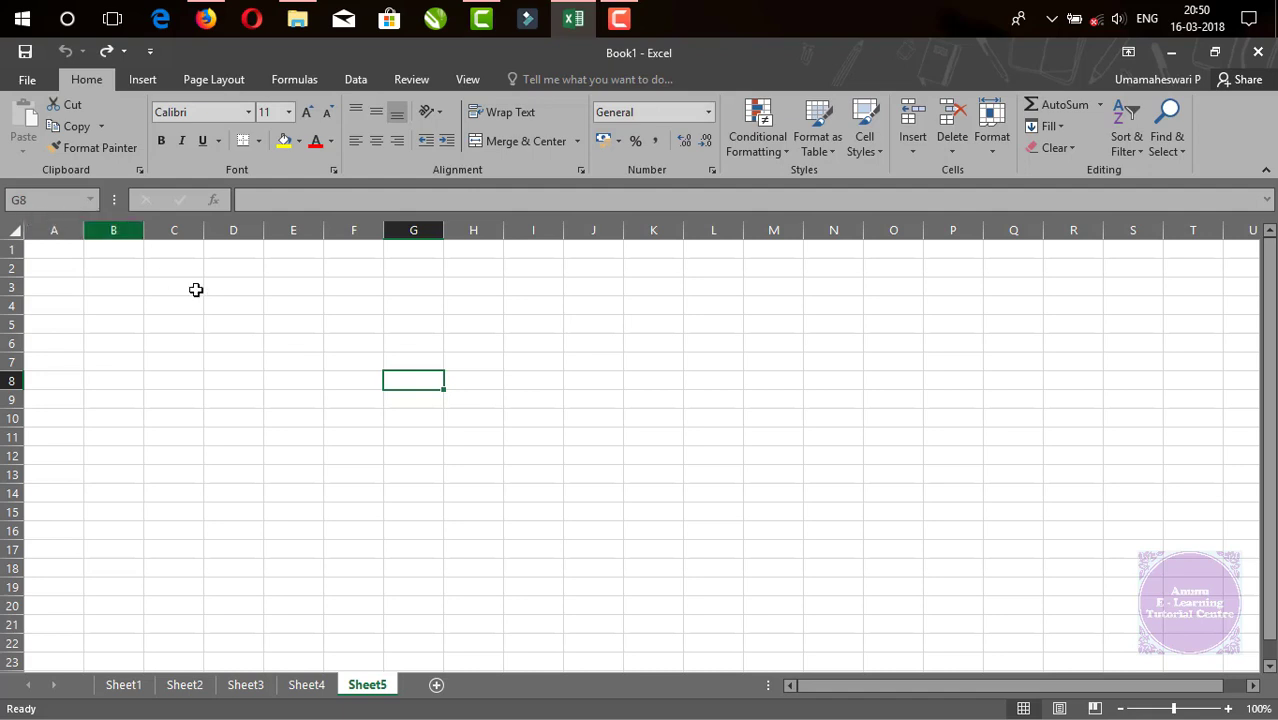
click(354, 360)
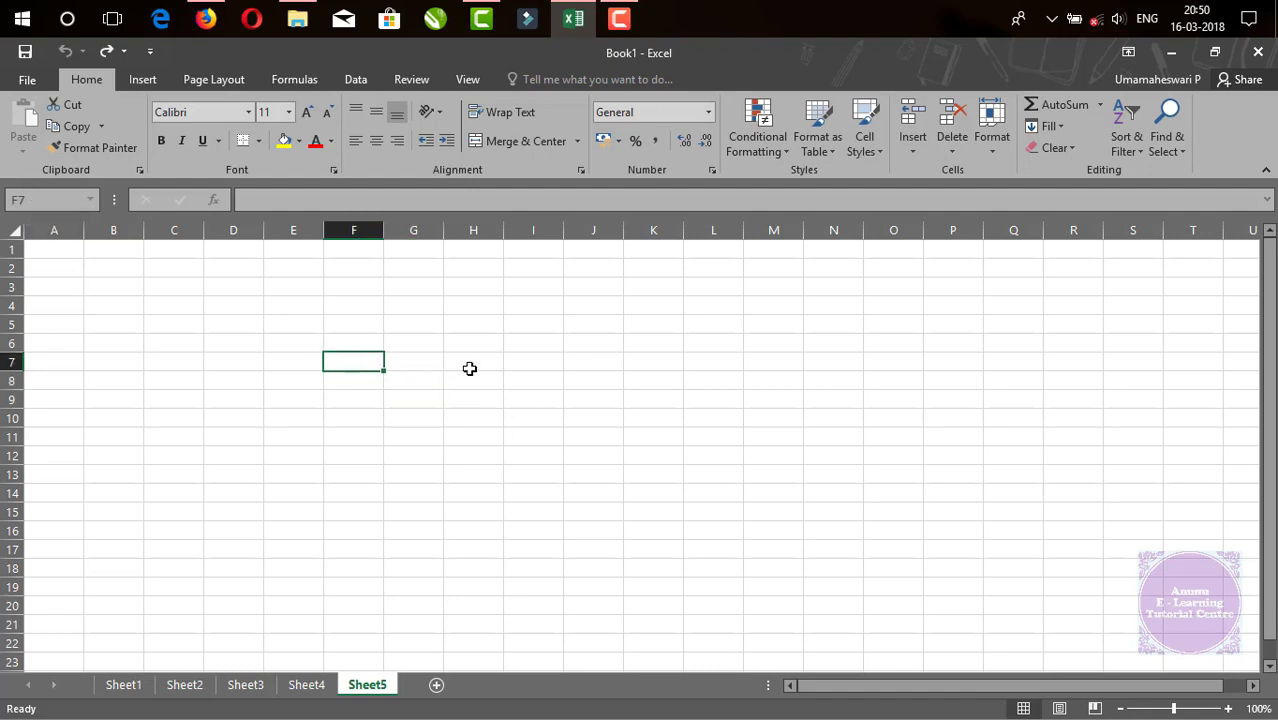
click(427, 357)
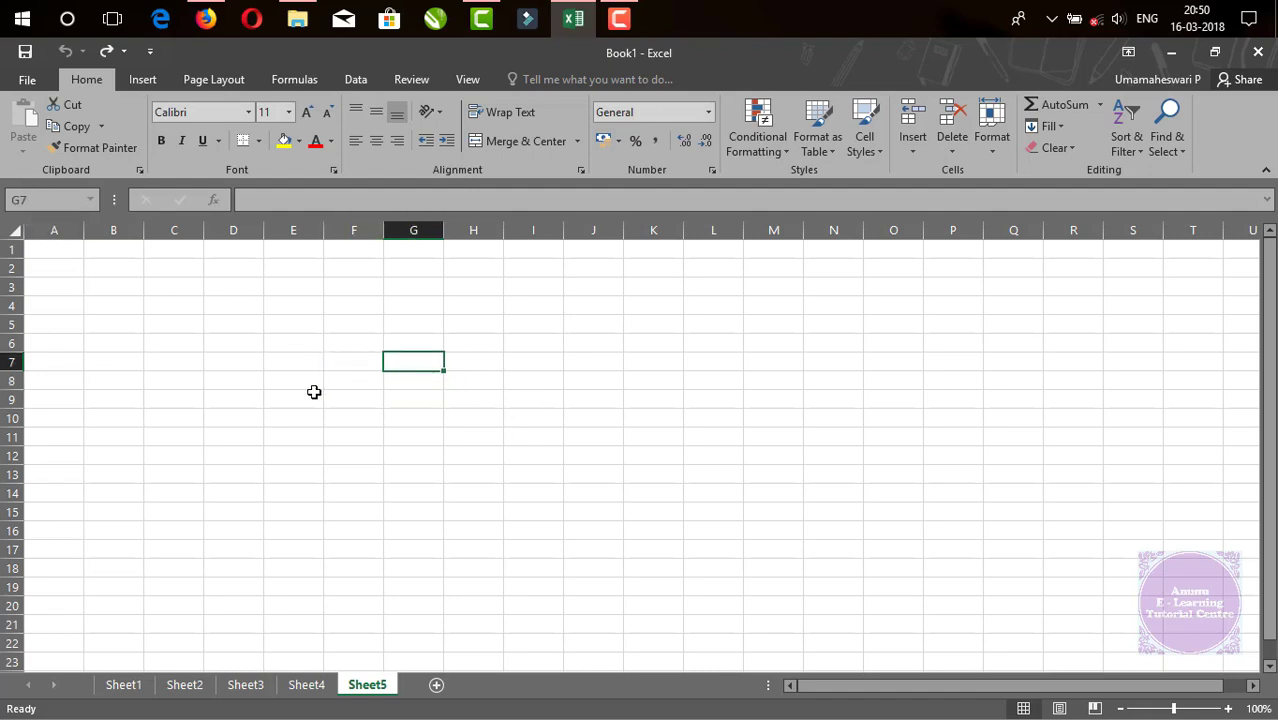
click(717, 378)
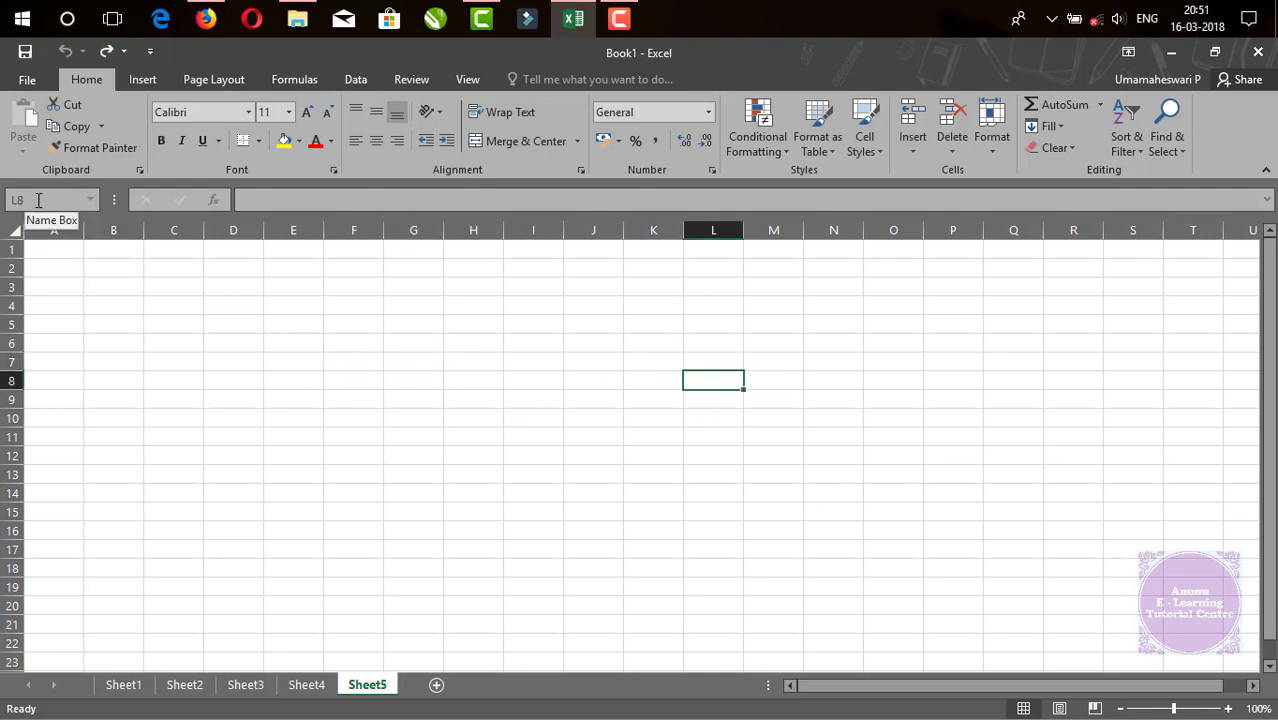
click(289, 200)
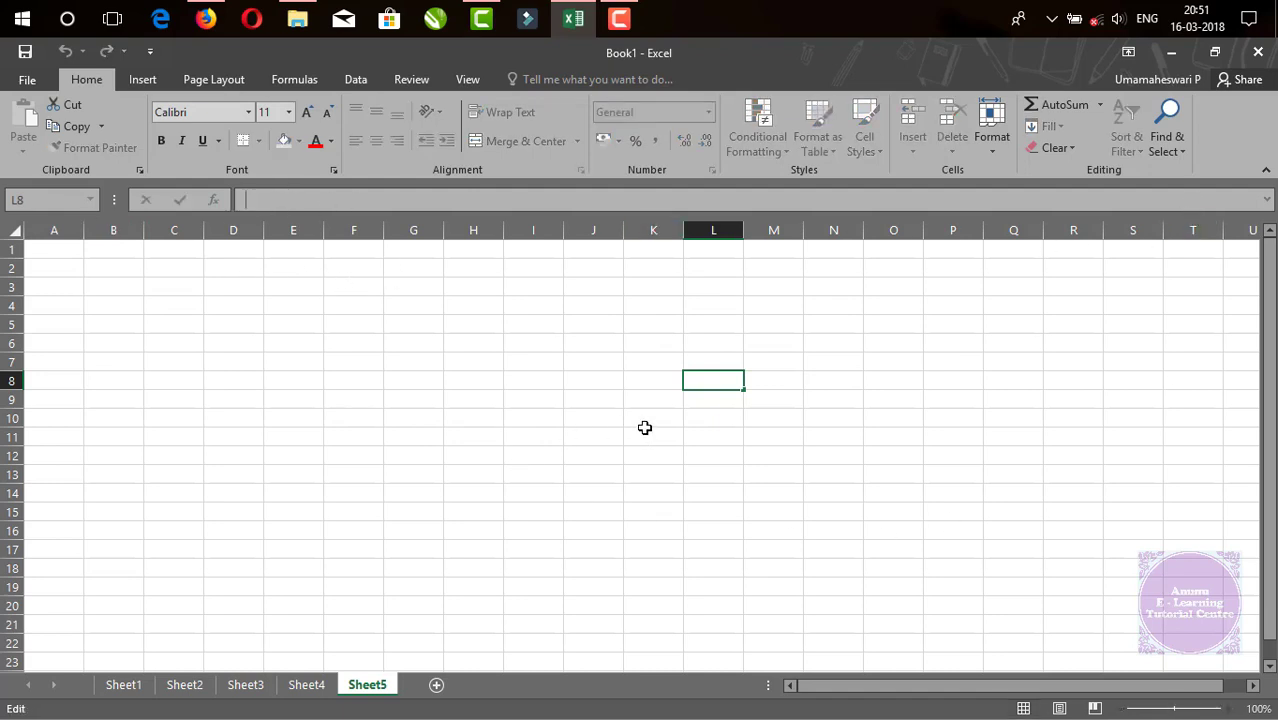
click(596, 385)
text(fhfghfg)
click(566, 456)
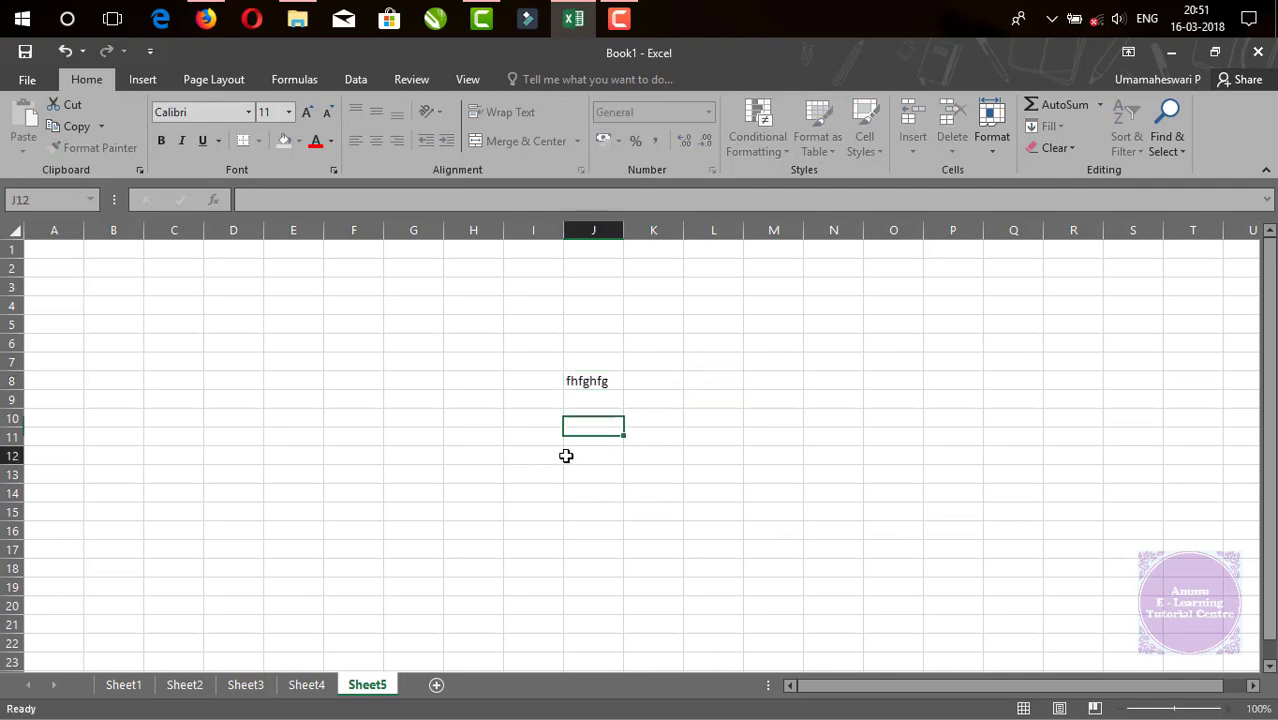
click(571, 380)
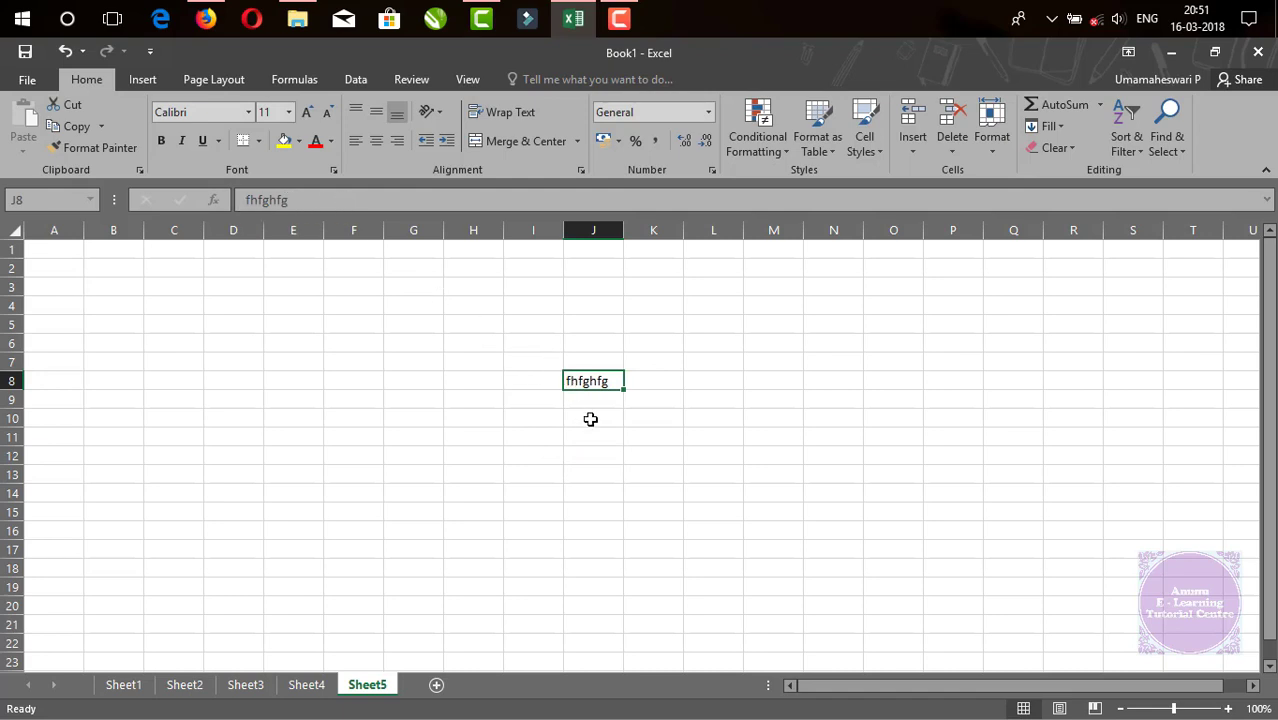
key(Delete)
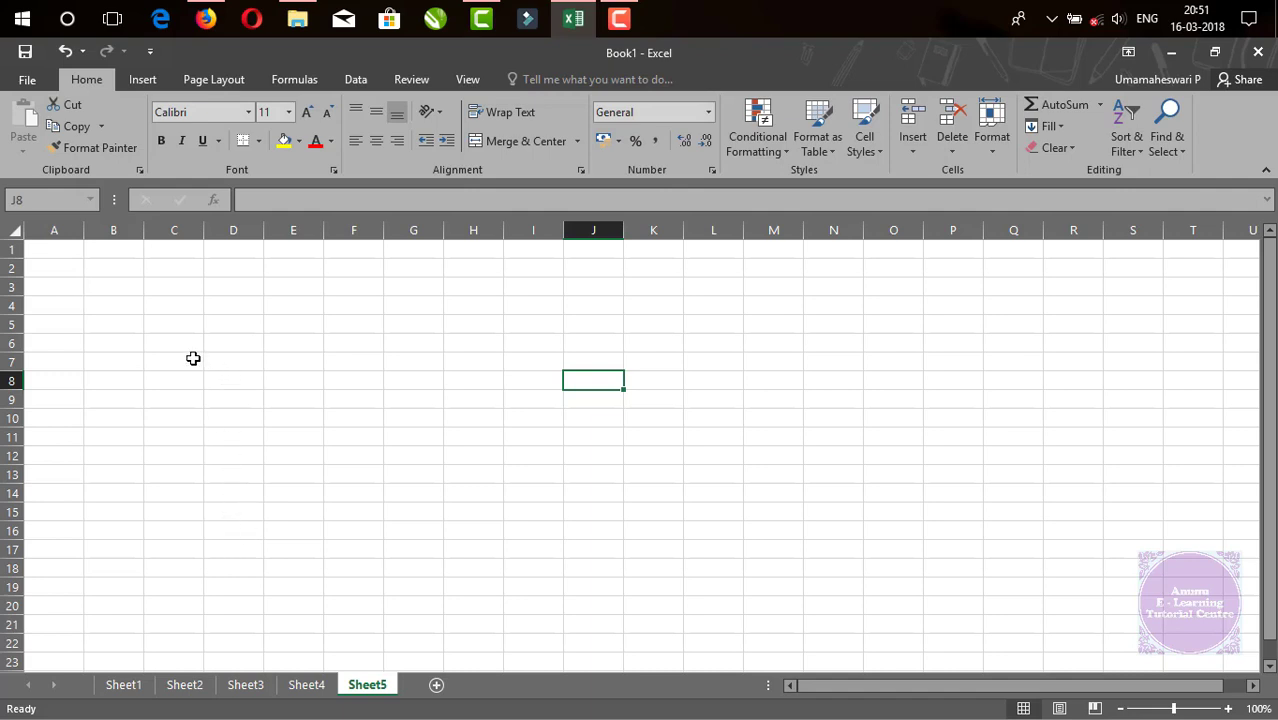
- Enter the label Columns in A1 and the formula =COLUMNS(1:1) in A2
click(61, 254)
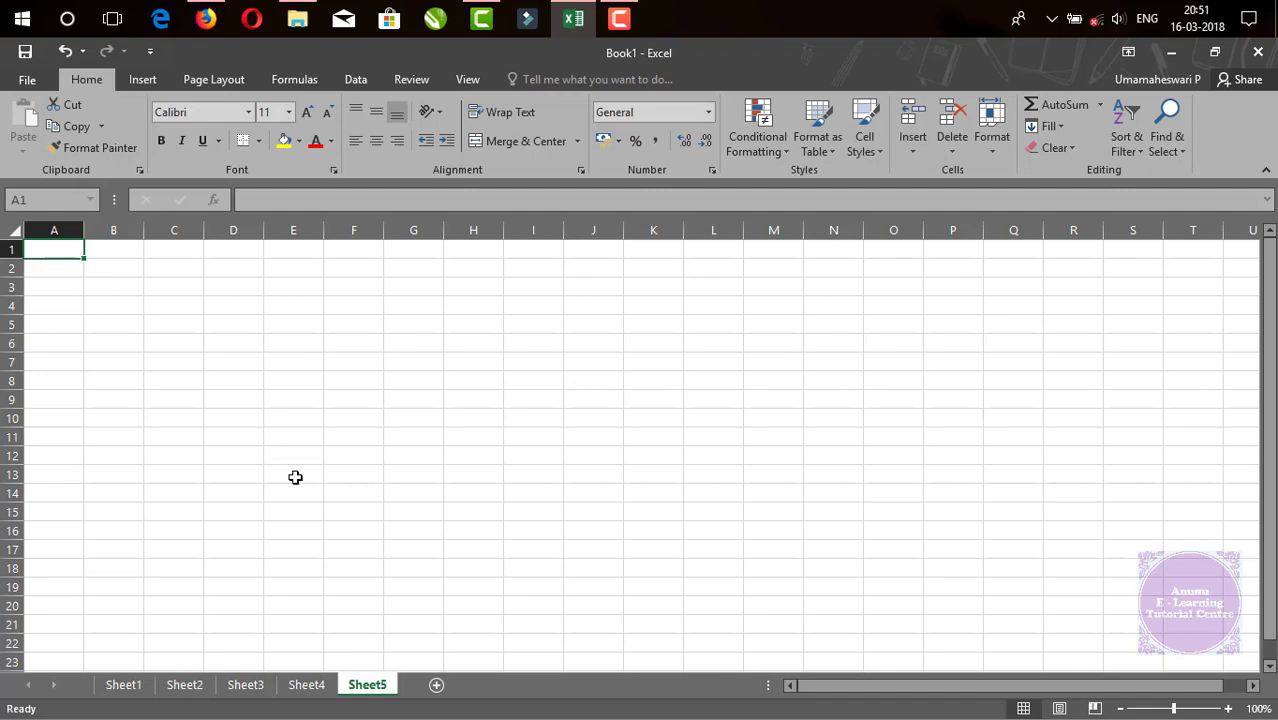
text(Columns)
key(Return)
text(=COLUMNS(1:1))
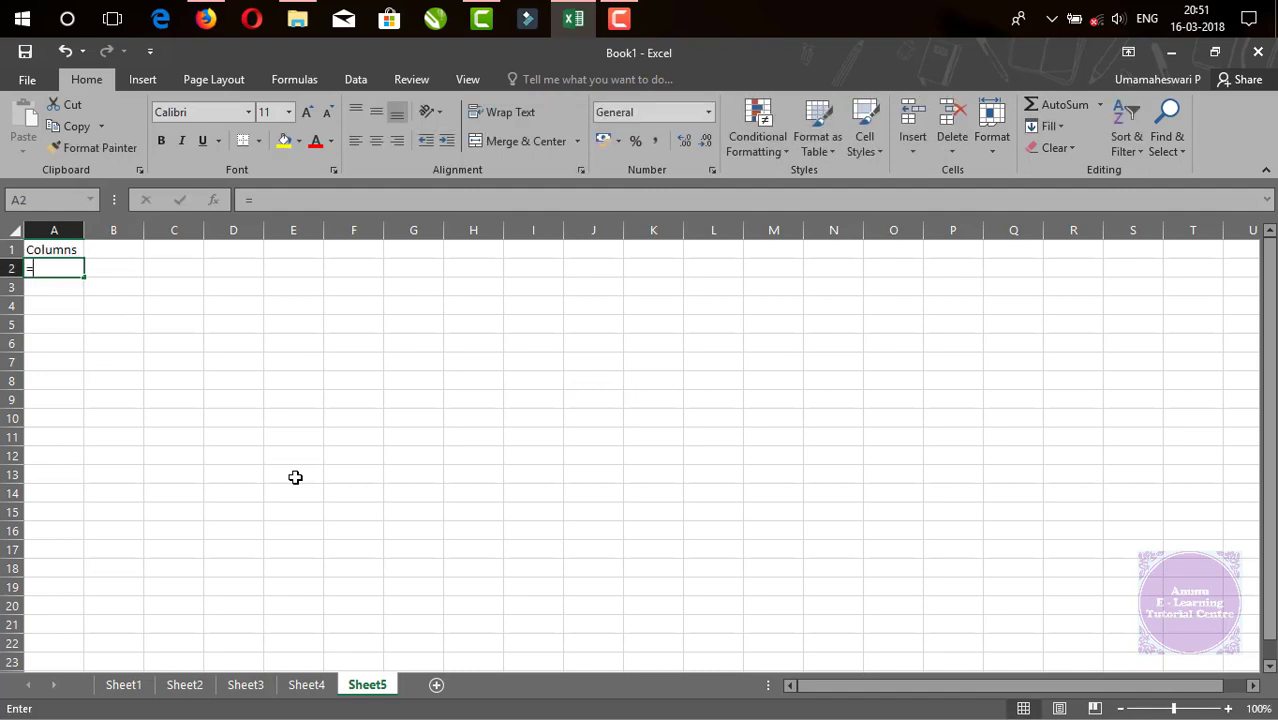
key(ctrl+Return)
- Enter the label Rows in B1 and the formula =ROWS(C:C) in B2
key(Up)
key(Right)
text(ro)
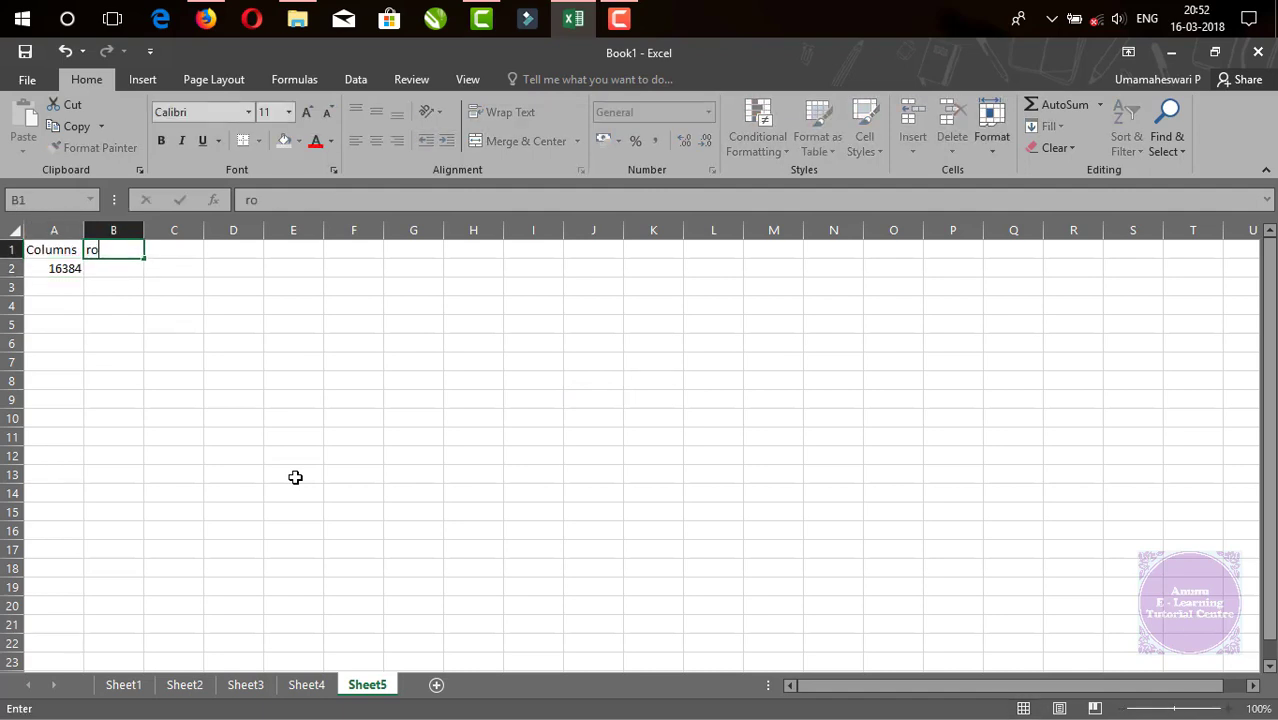
text(ws)
key(BackSpace)
key(BackSpace)
key(BackSpace)
key(BackSpace)
text(Rows)
key(Return)
text(=ROWS(C:C))
key(ctrl+Return)
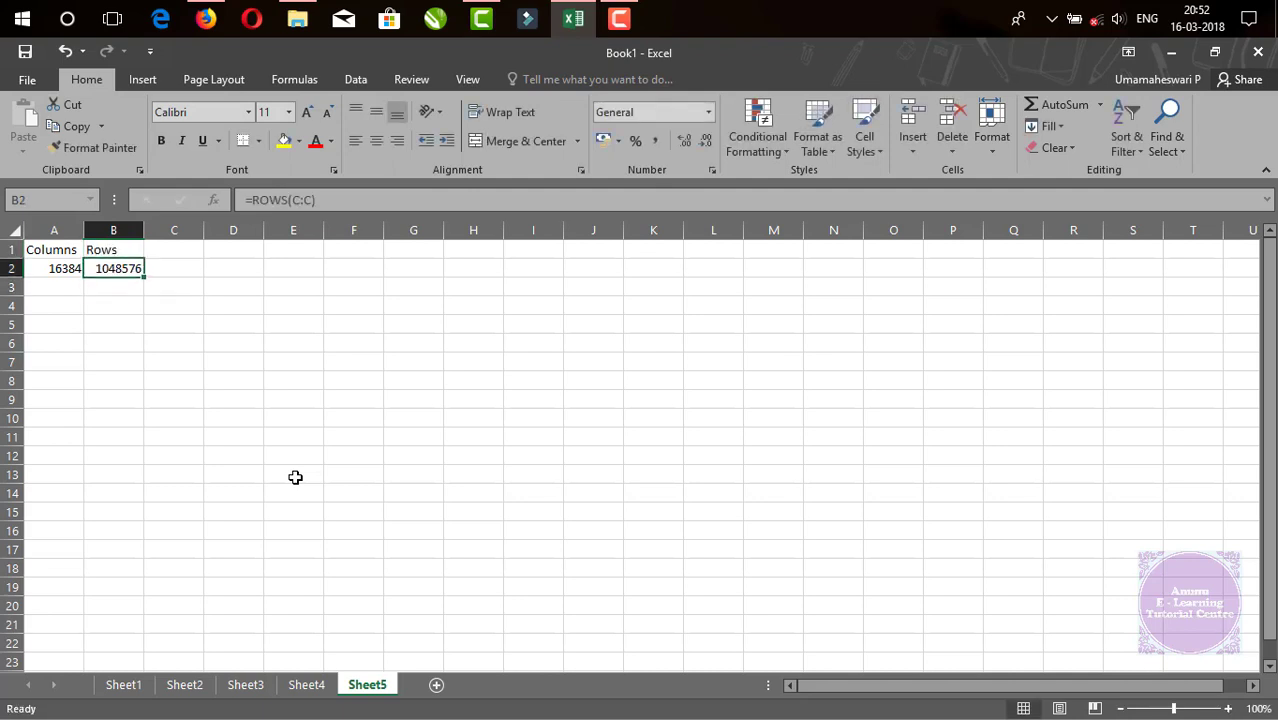
key(Left)
scroll(234, 448, up, 9)
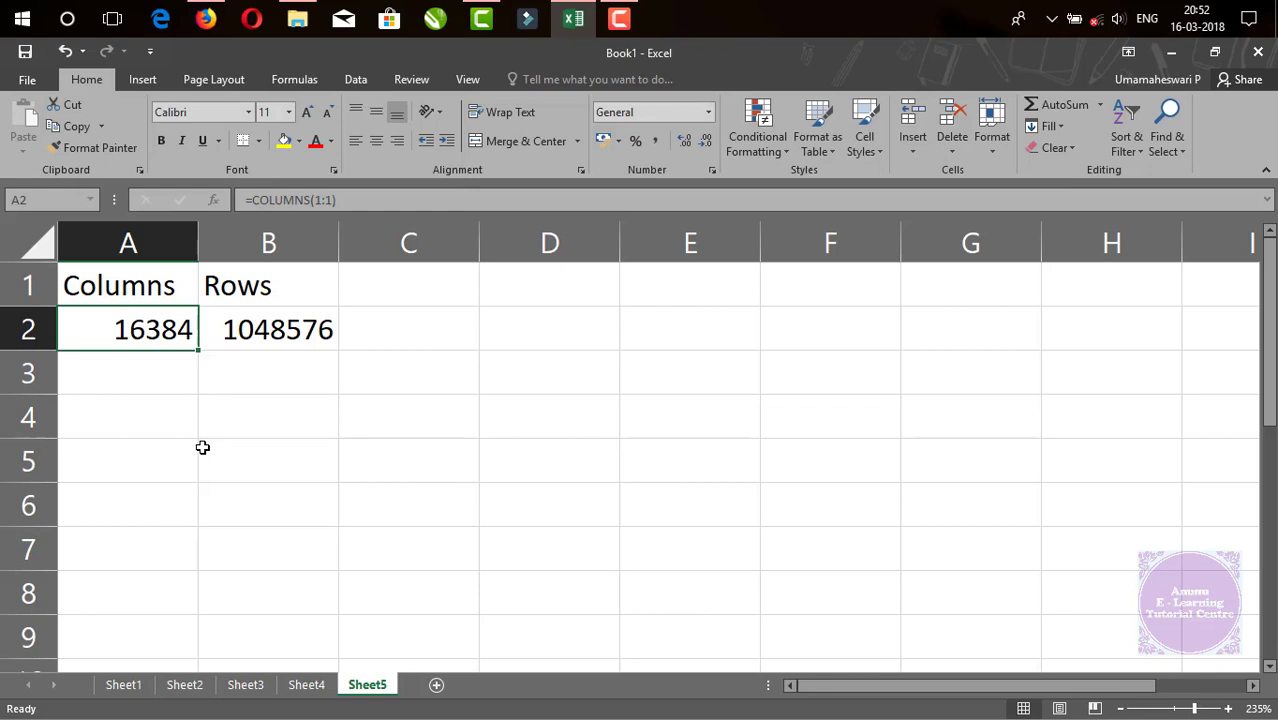
click(258, 288)
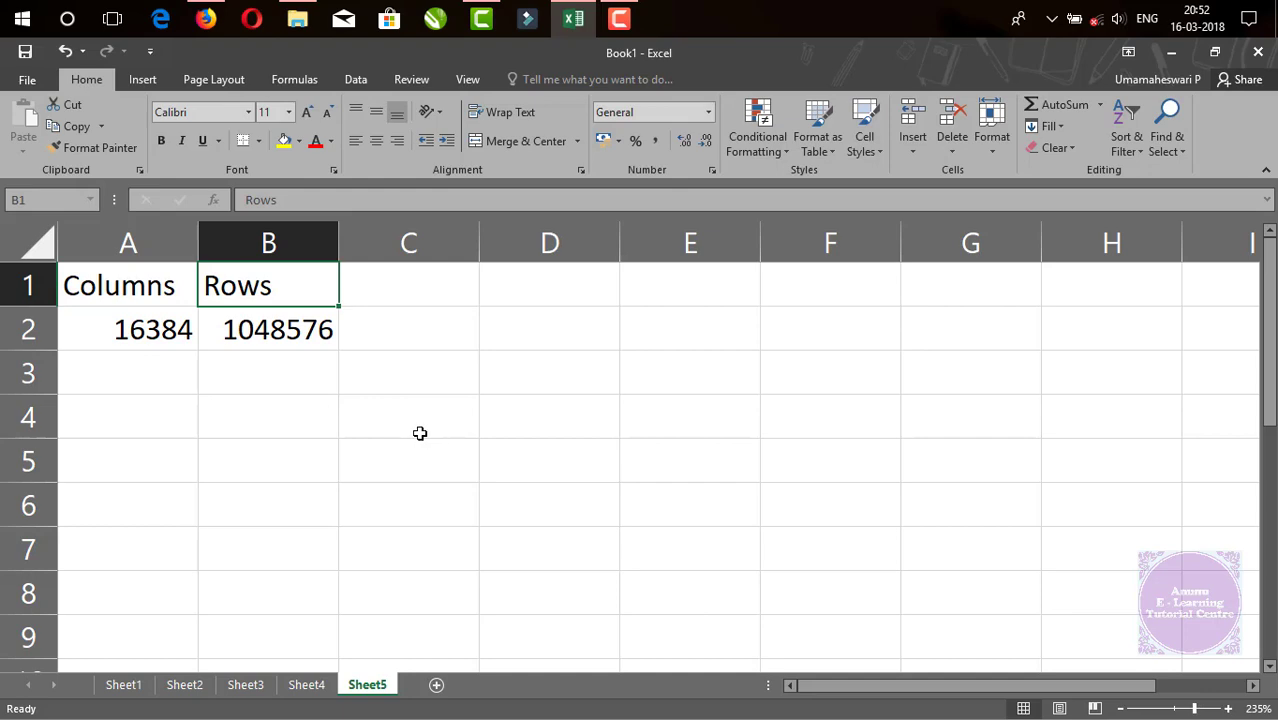
scroll(420, 433, down, 11)
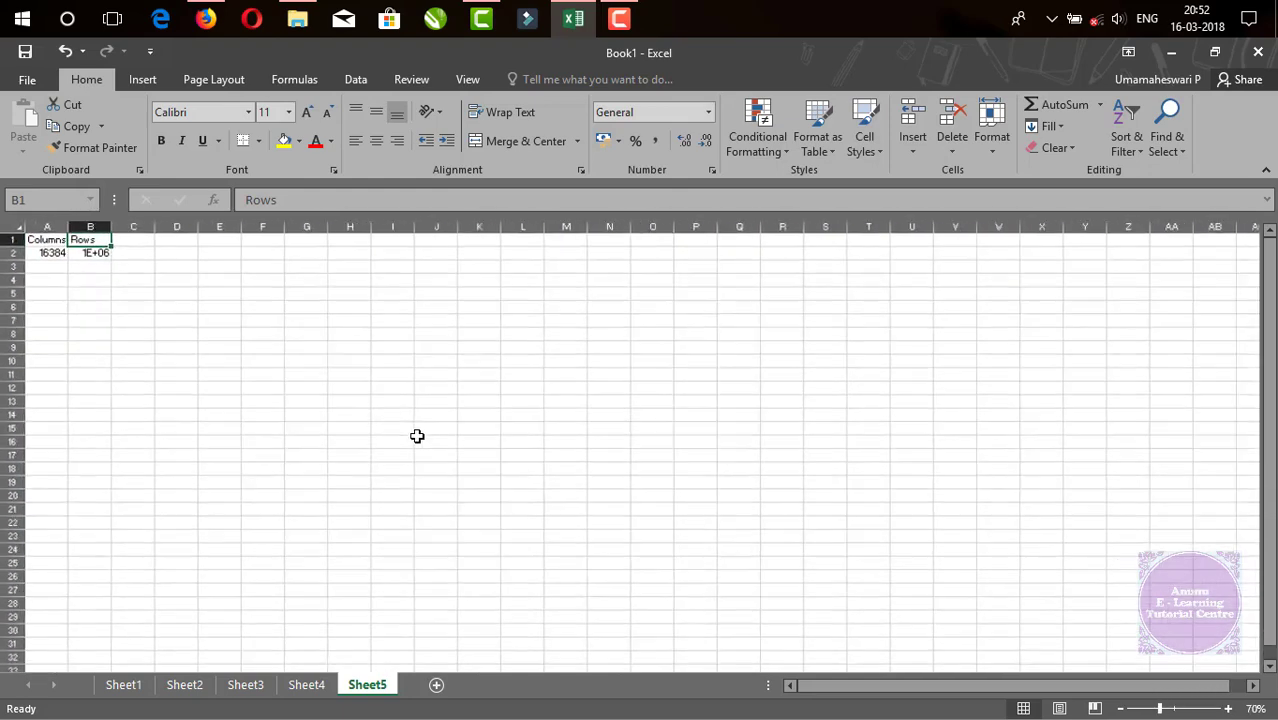
scroll(417, 436, up, 2)
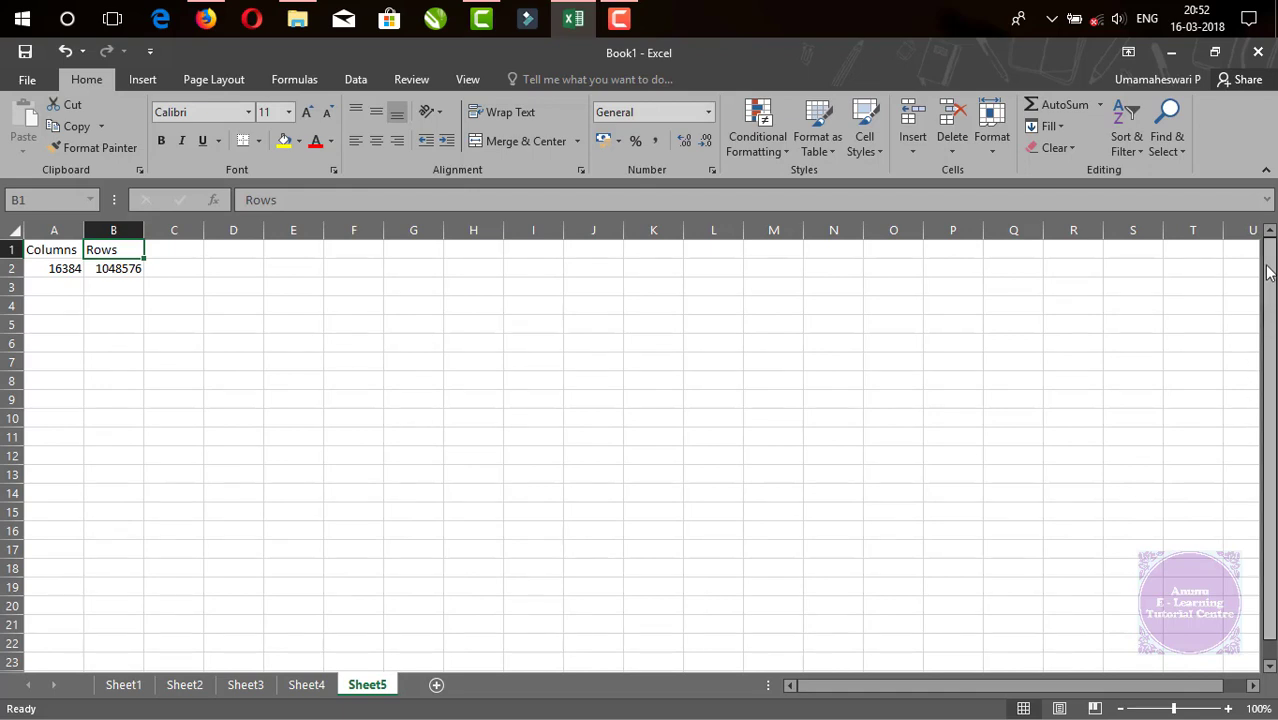
mouse_move(1268, 268)
mouse_down()
mouse_move(1268, 300)
mouse_move(1266, 275)
mouse_up()
drag(973, 691, 936, 686)
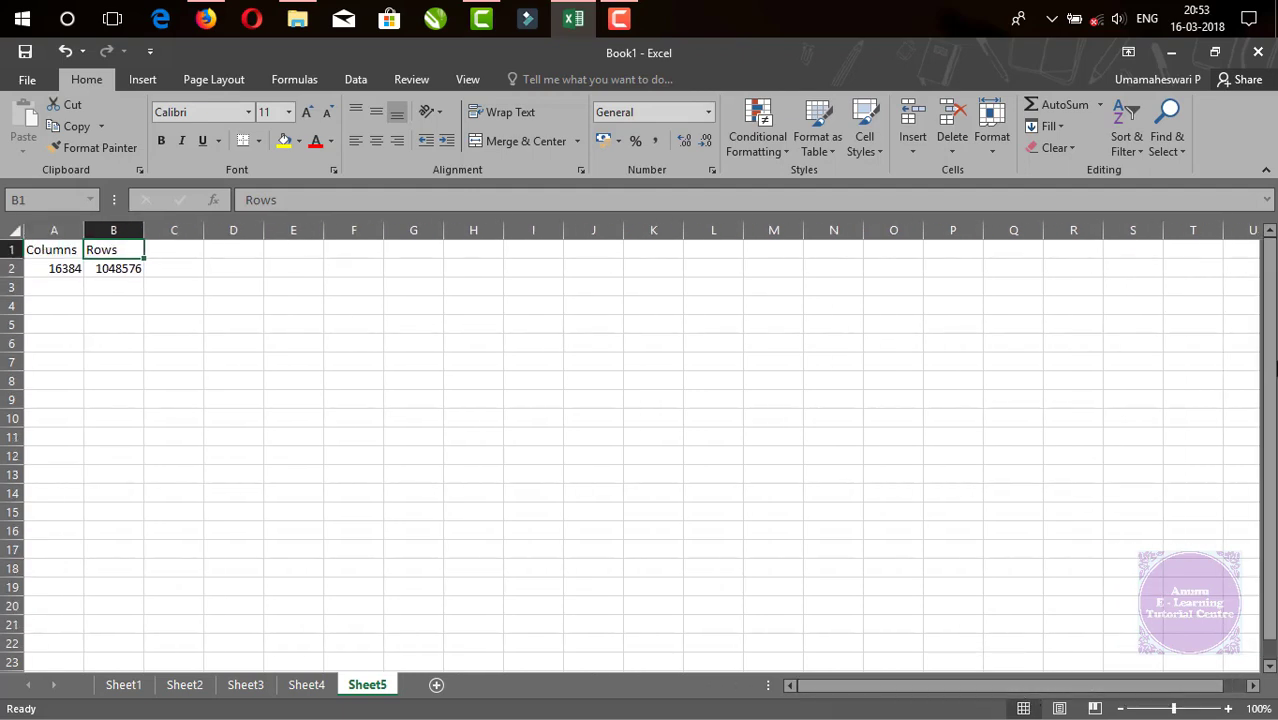
scroll(1079, 460, down, 16)
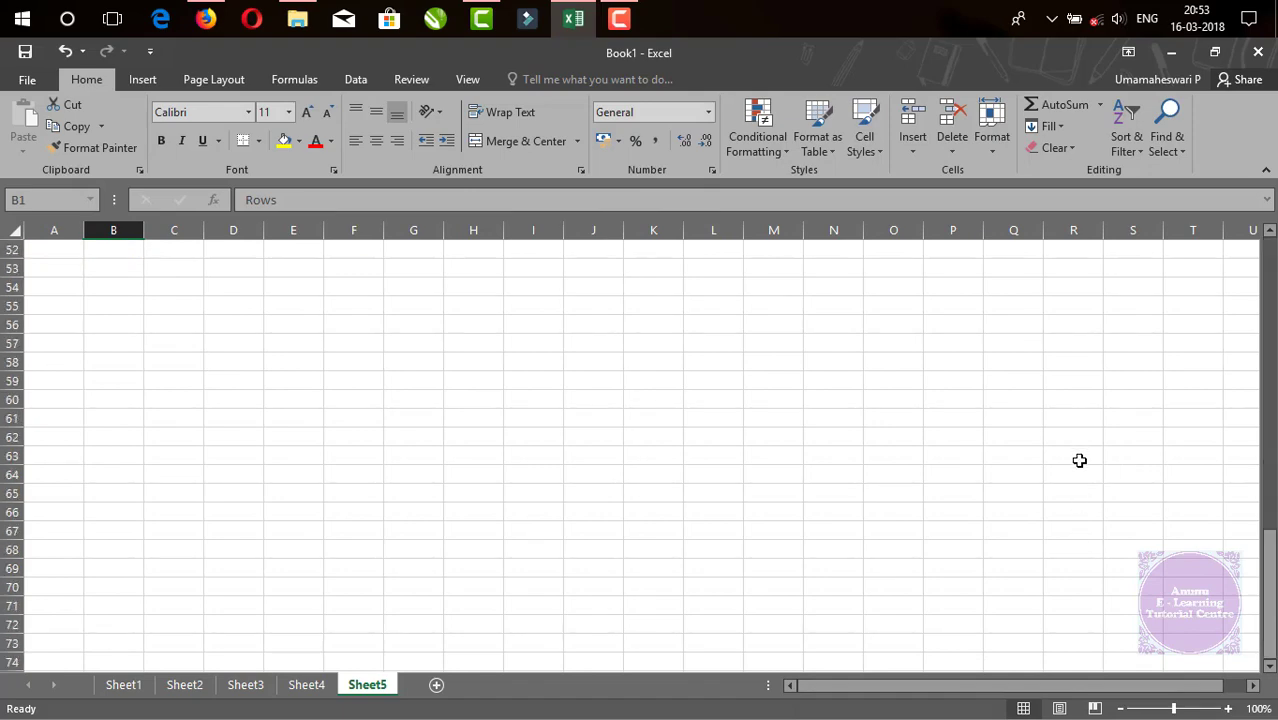
scroll(1079, 460, down, 2)
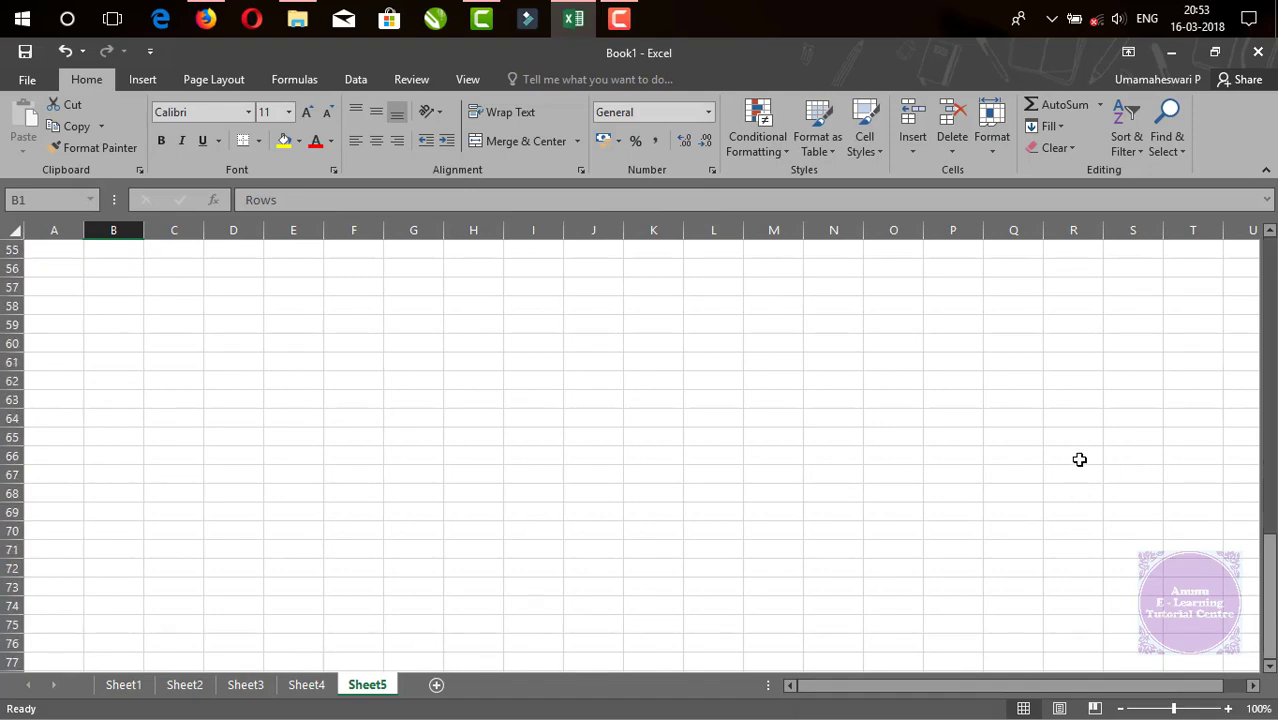
drag(1268, 415, 1093, 603)
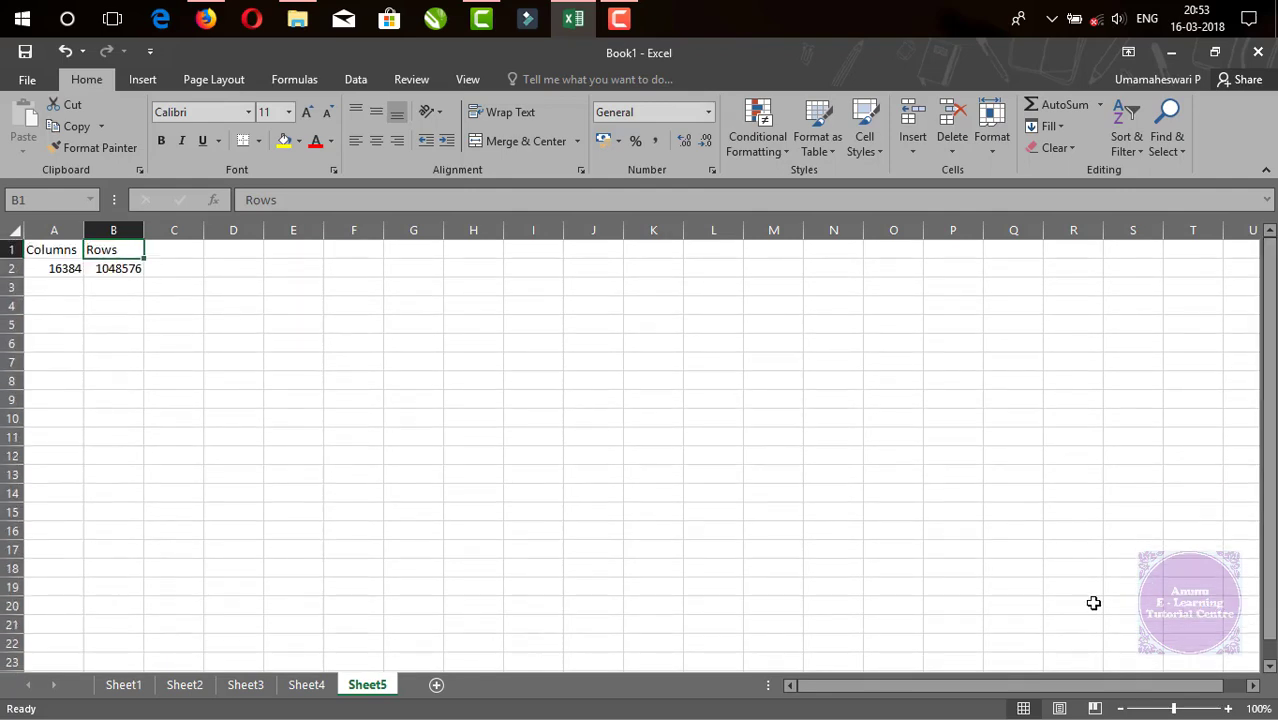
drag(1190, 686, 1152, 696)
click(781, 532)
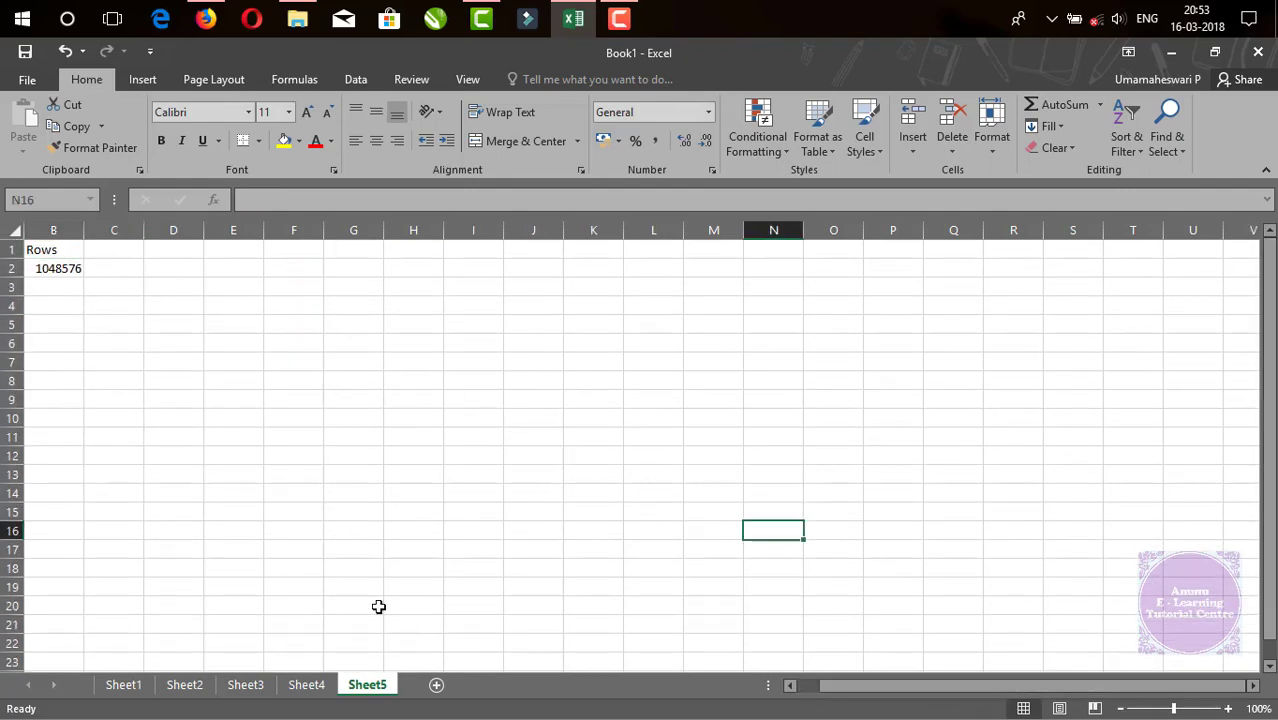
click(121, 686)
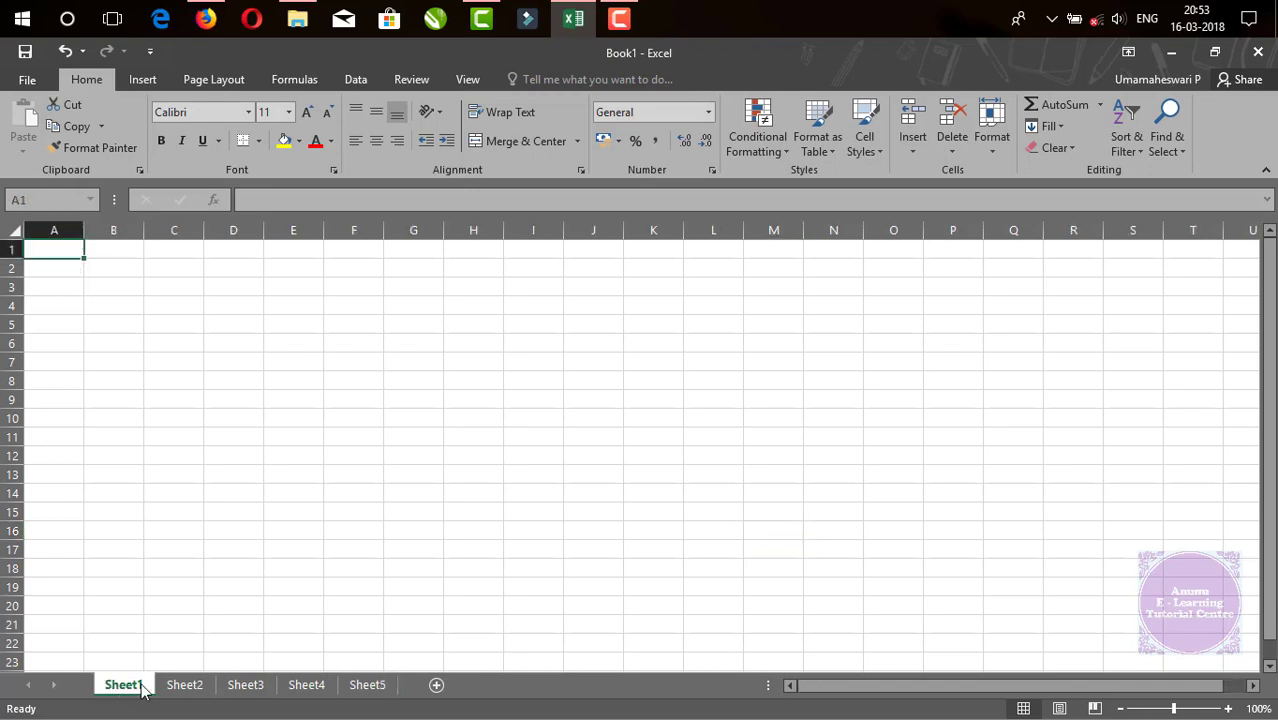
click(184, 686)
click(245, 686)
click(305, 686)
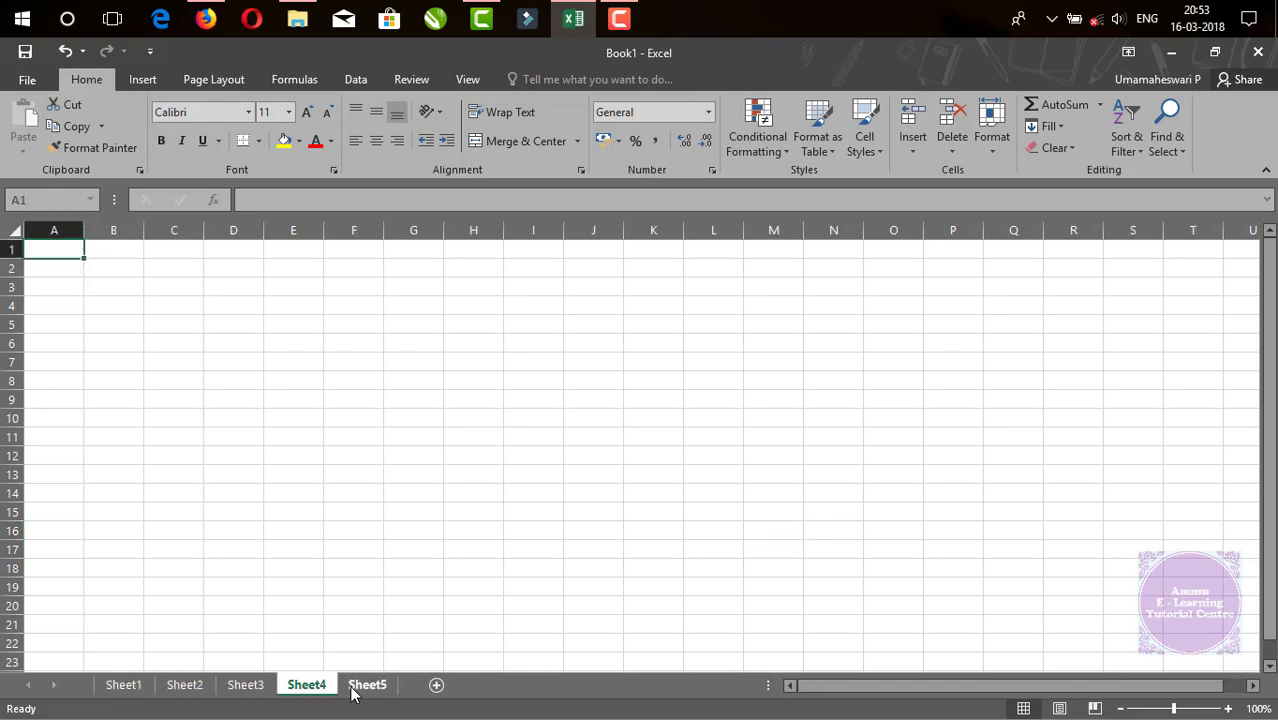
click(355, 686)
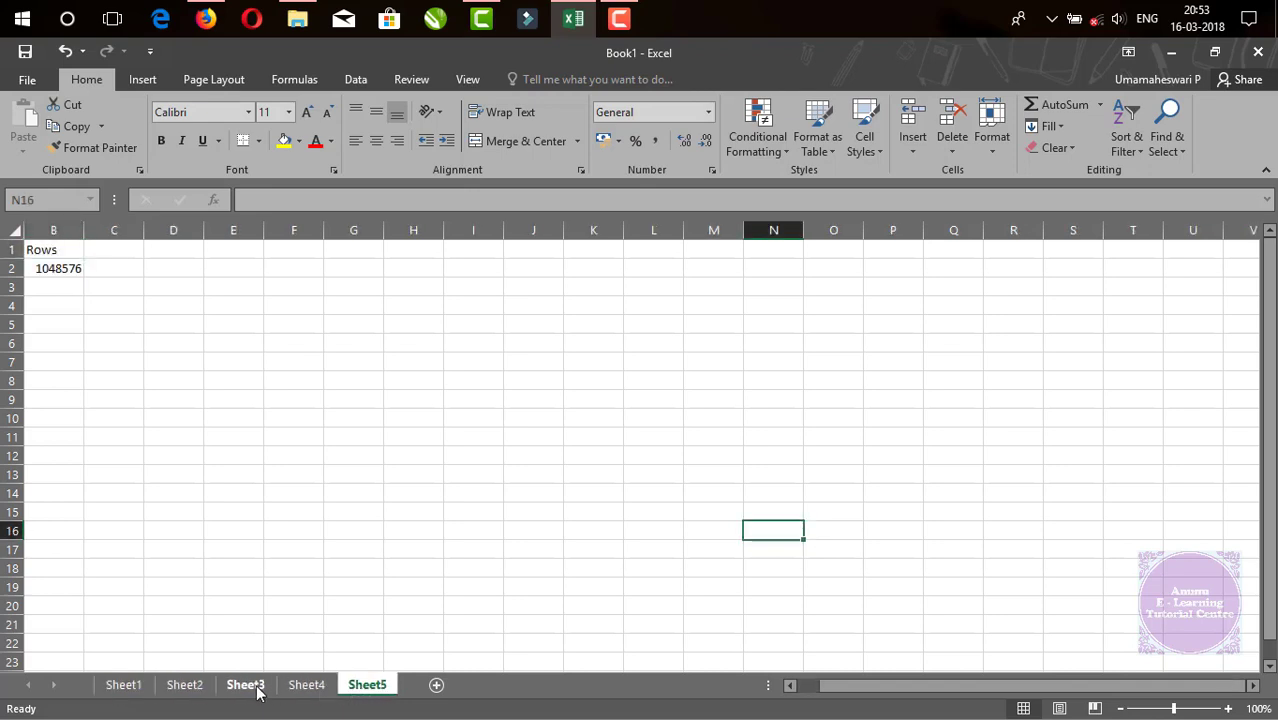
right_click(368, 690)
mouse_move(501, 605)
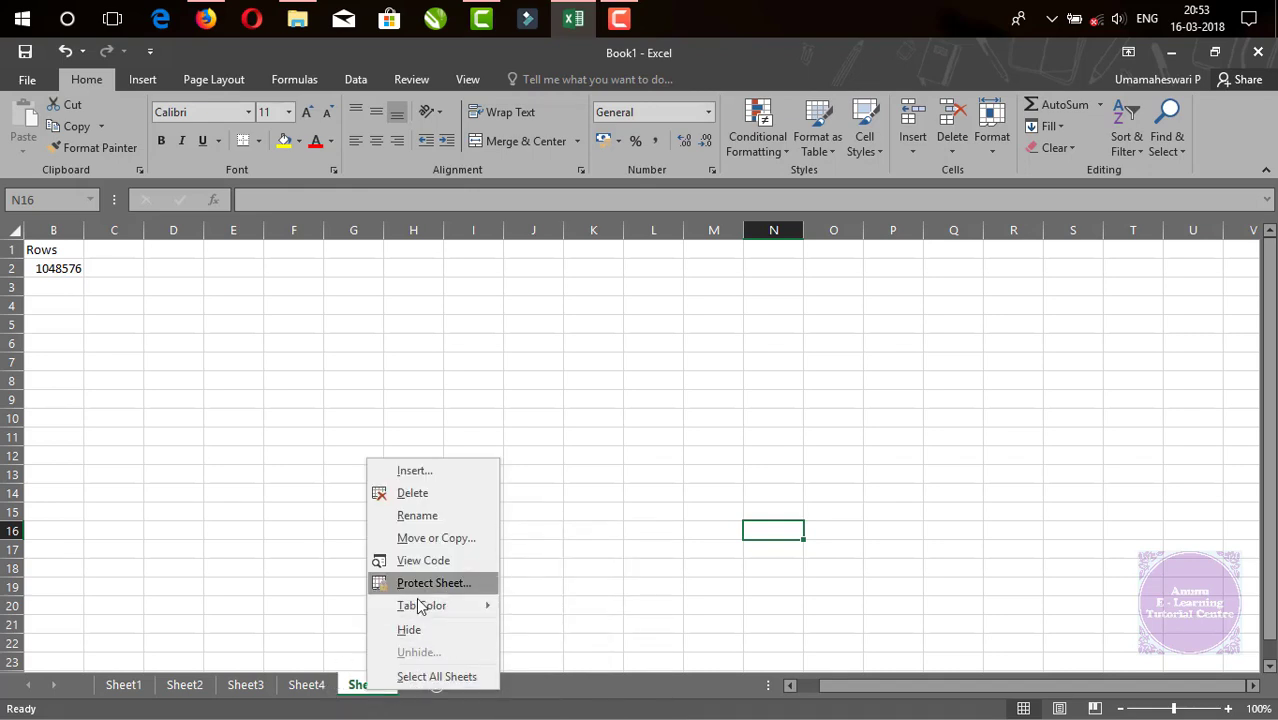
click(665, 461)
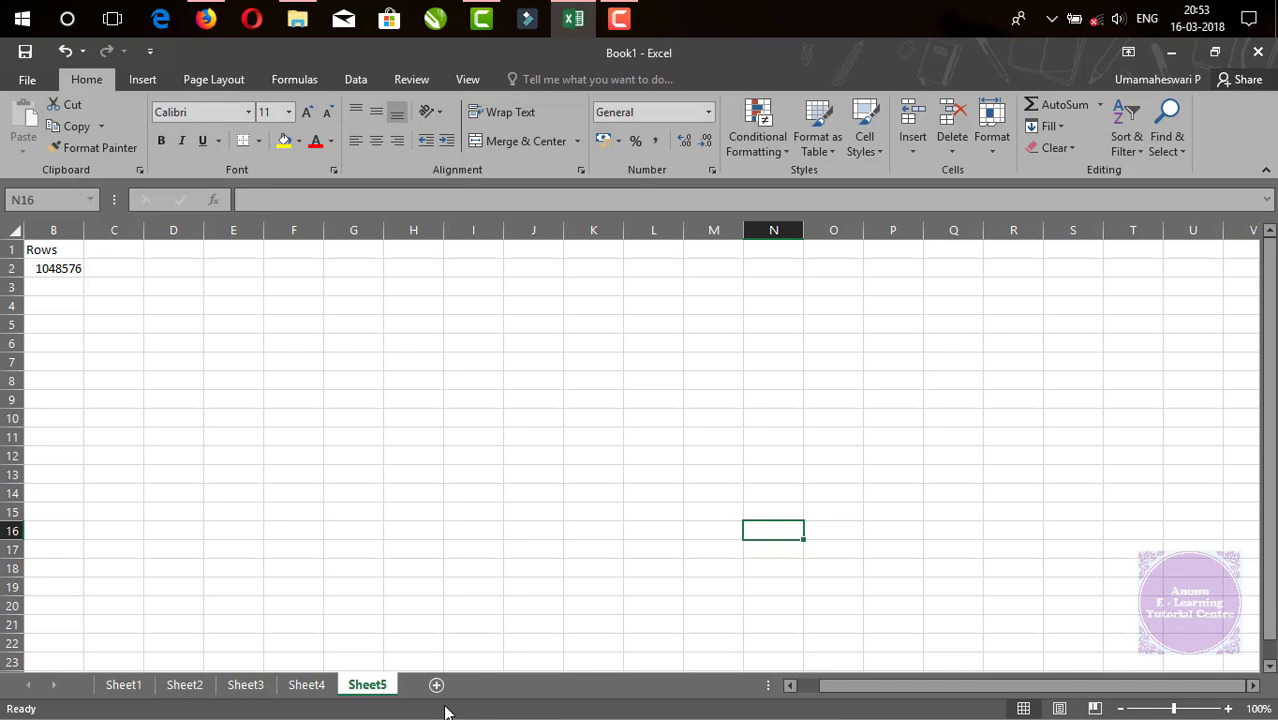
- Put an equals sign in I9 and the text lfghlaghla in I8
click(493, 396)
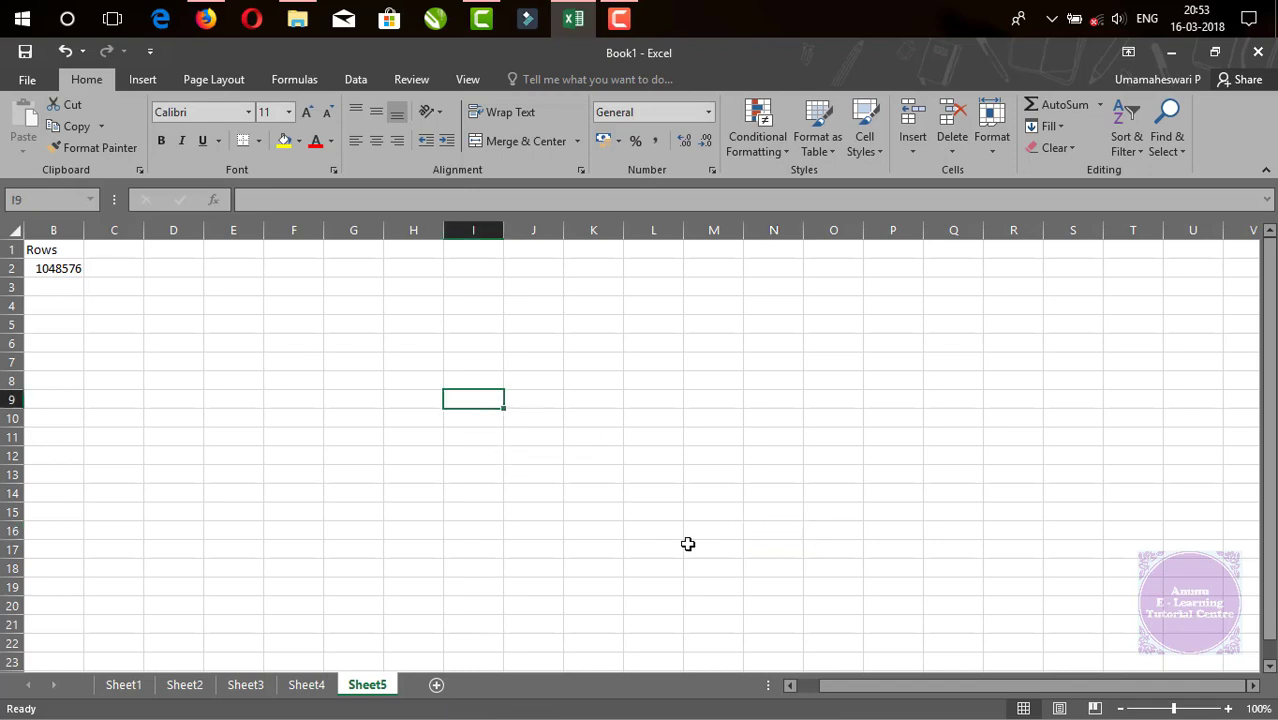
text(=)
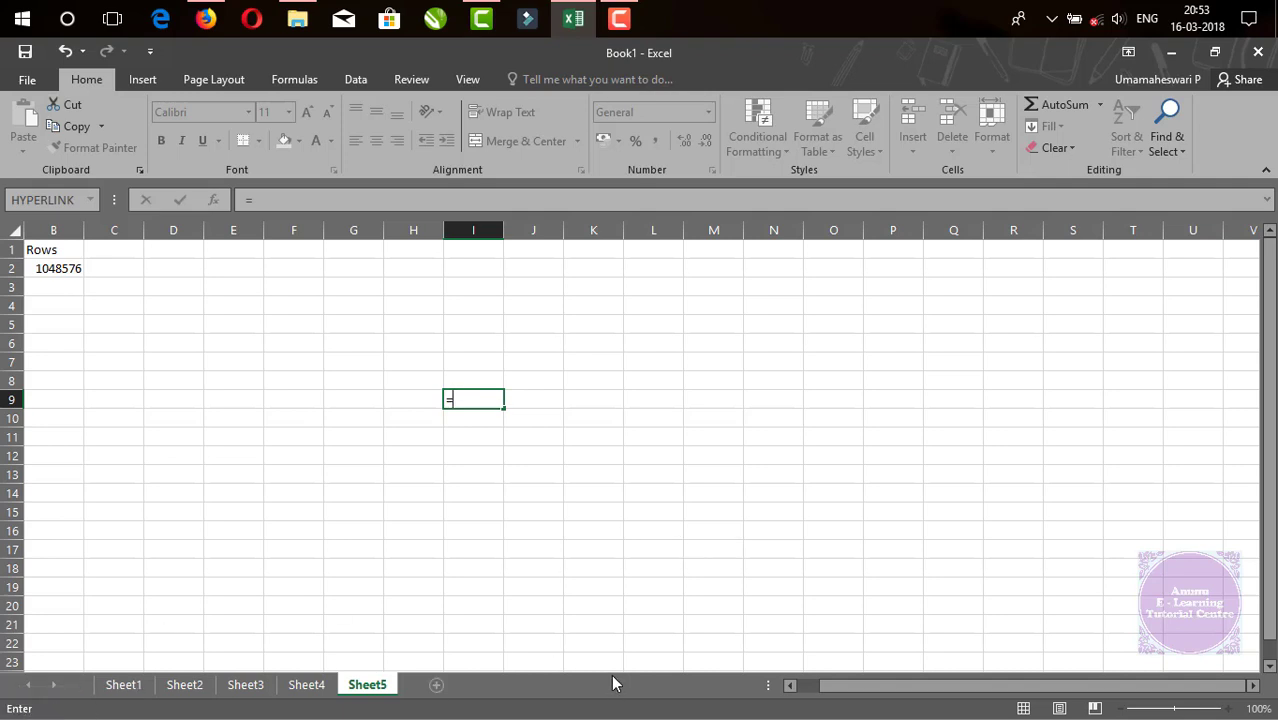
key(Return)
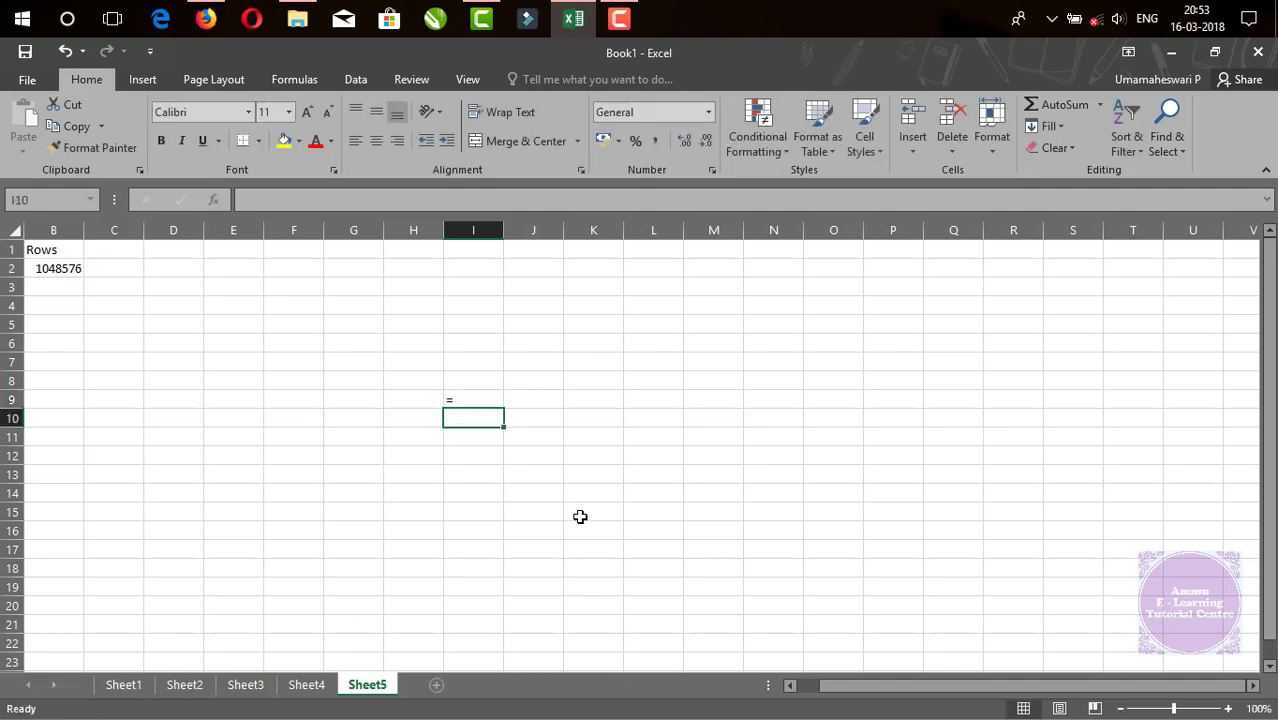
key(Up)
key(Up)
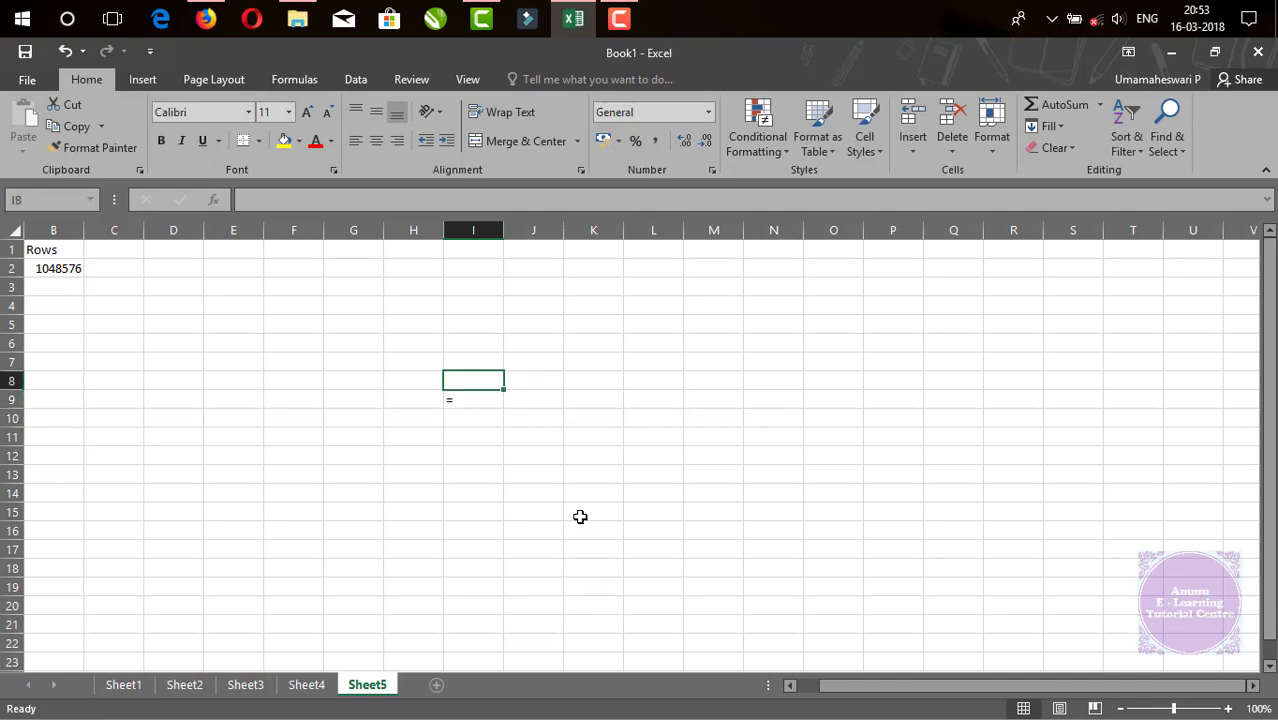
key(F2)
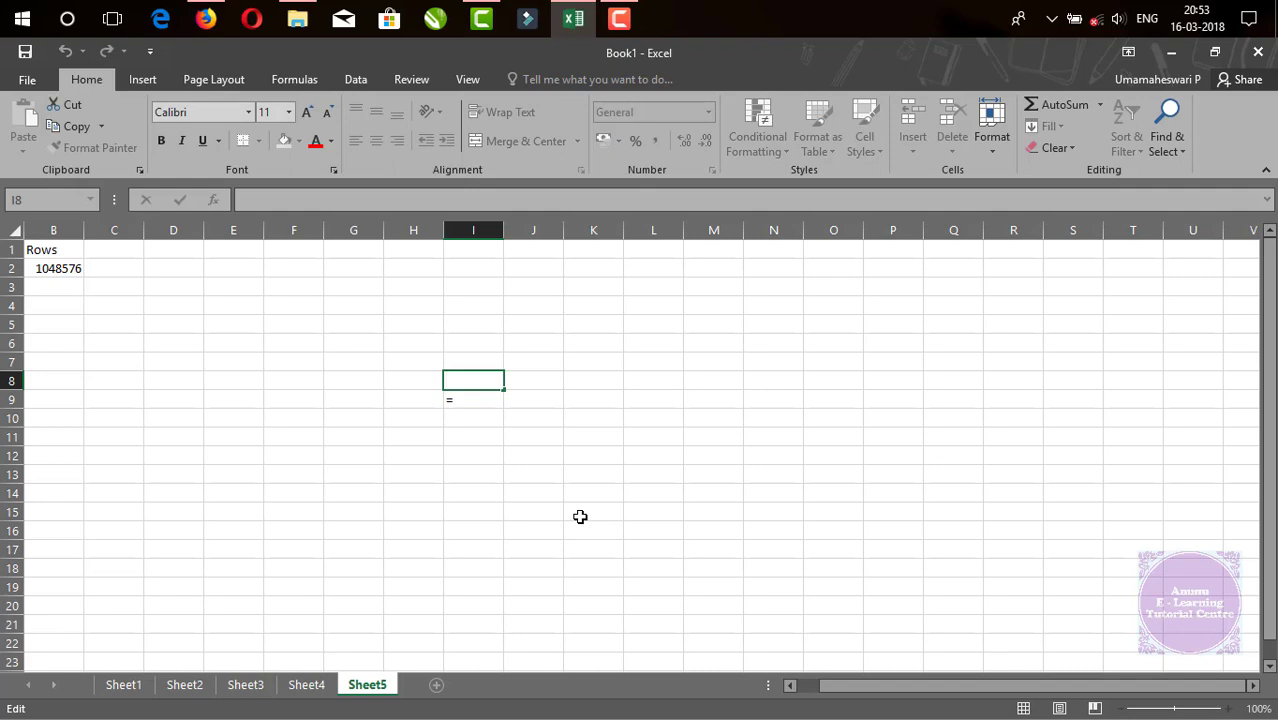
text(lfghlaghla)
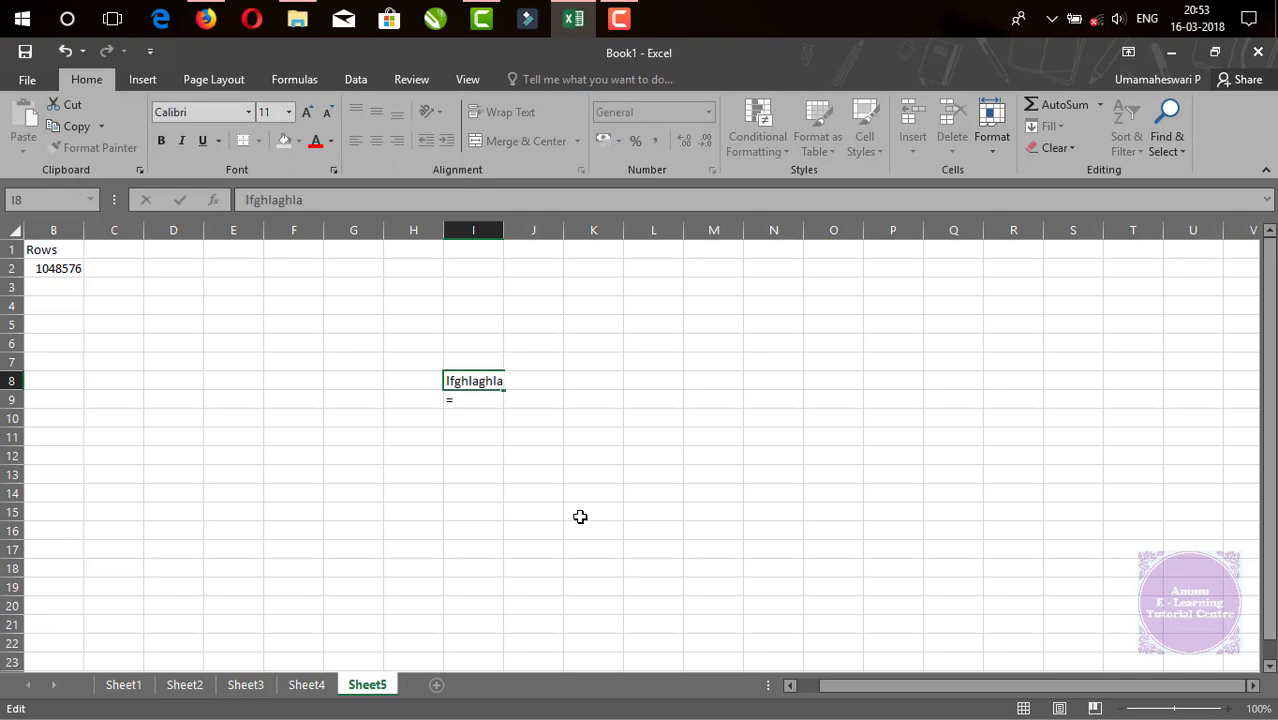
key(Return)
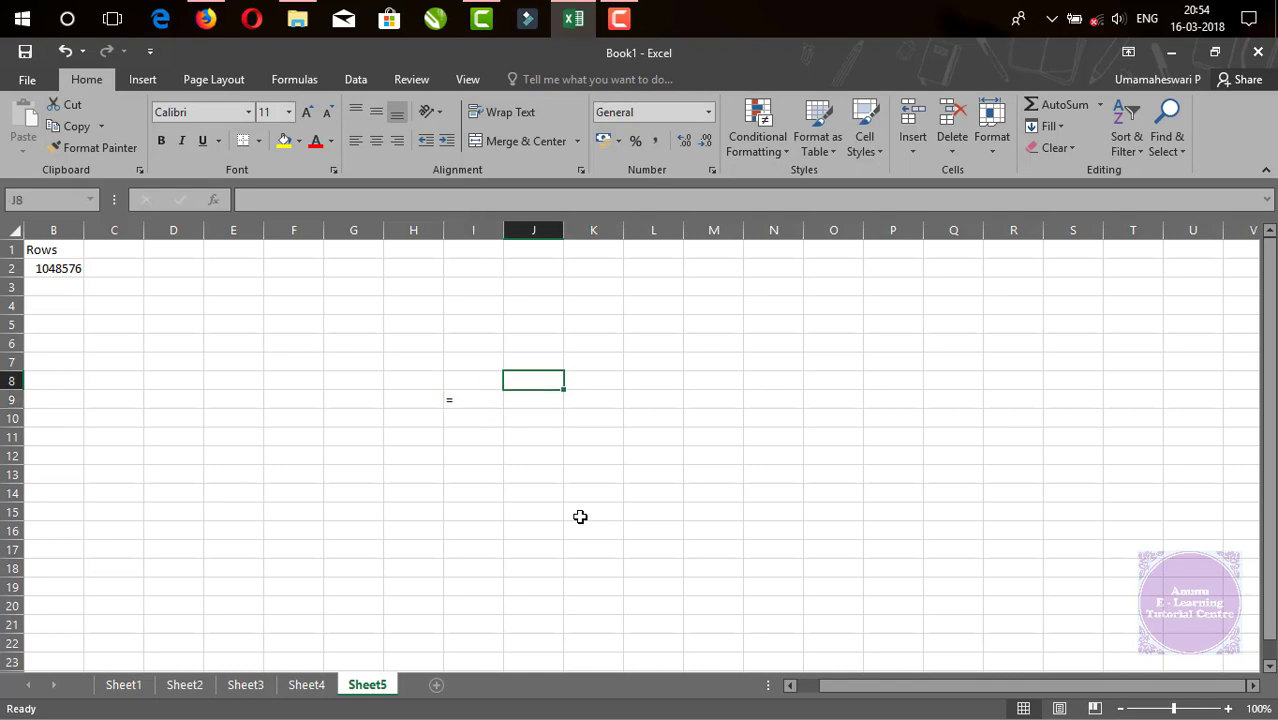
- Enter 875693 in J8 and 3453495 in J9
text(875693)
key(Return)
text(3453495)
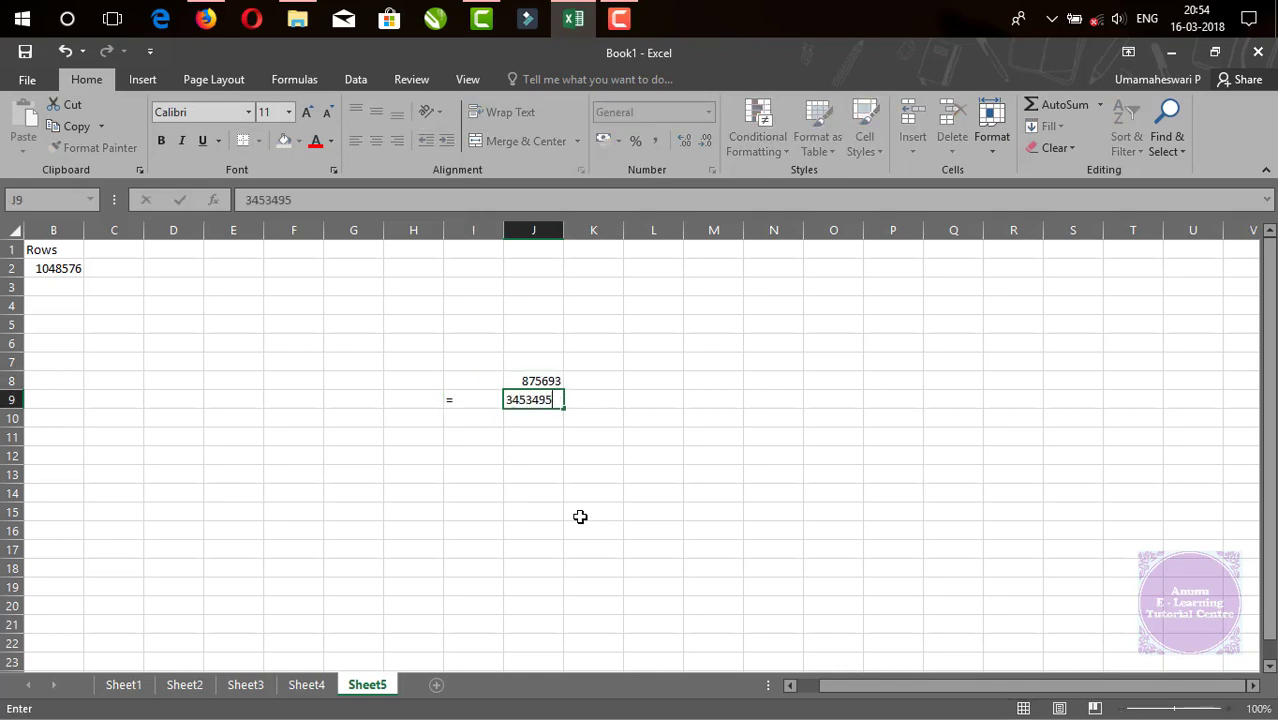
key(Return)
- Select J8:J9 to read average 2164594, count 2 and sum 4329188; zoom to about 196%
drag(536, 380, 537, 397)
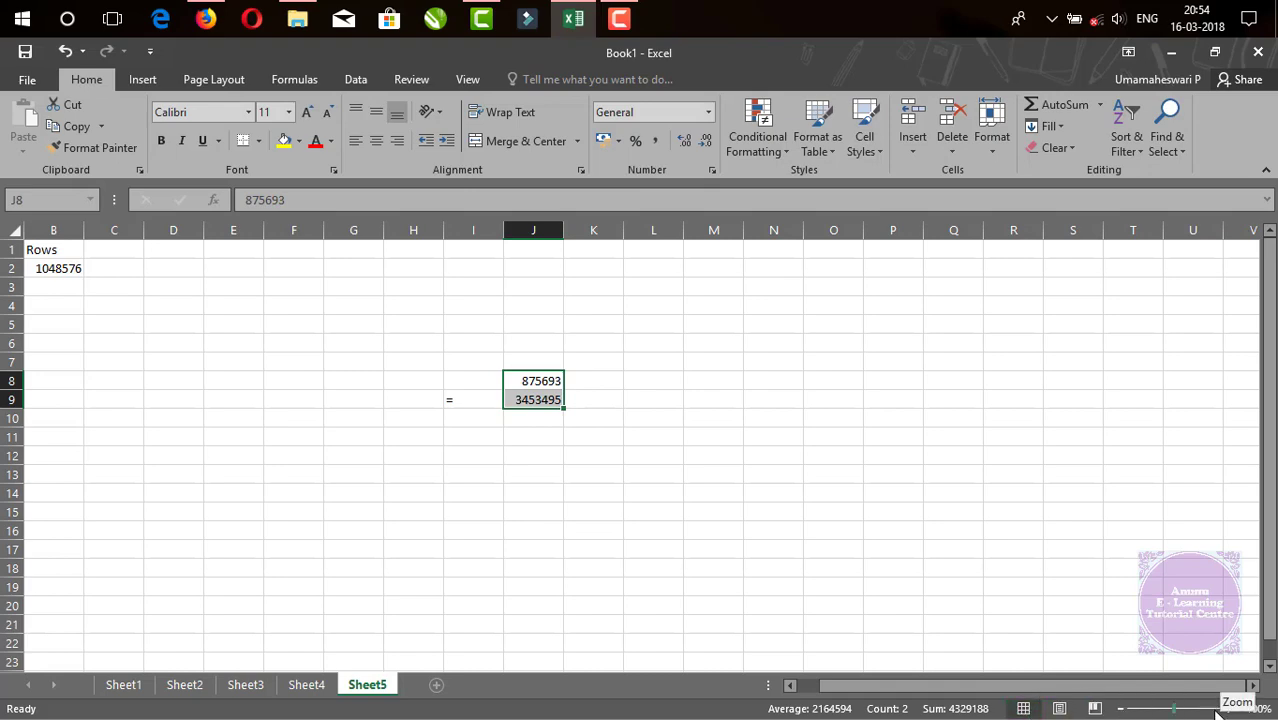
mouse_move(1180, 709)
mouse_down()
mouse_move(1192, 710)
mouse_move(1140, 709)
mouse_move(1188, 710)
mouse_move(1176, 711)
mouse_up()
click(1257, 709)
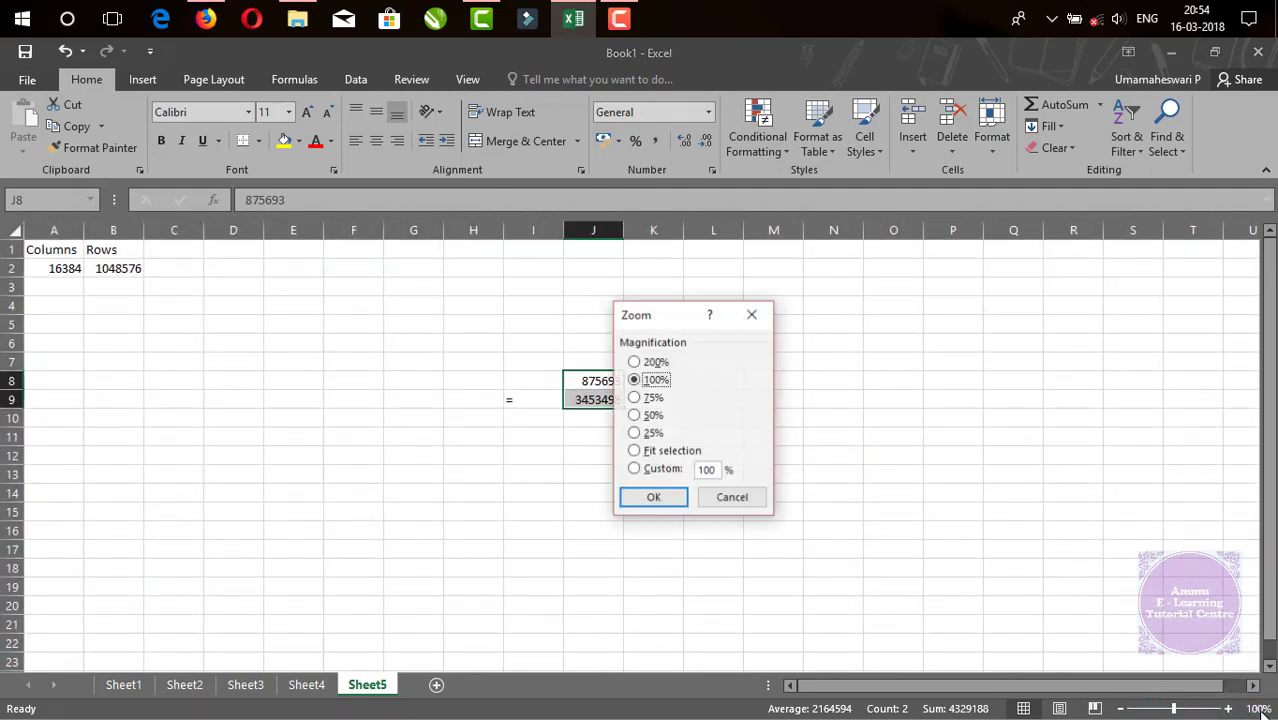
drag(661, 312, 881, 281)
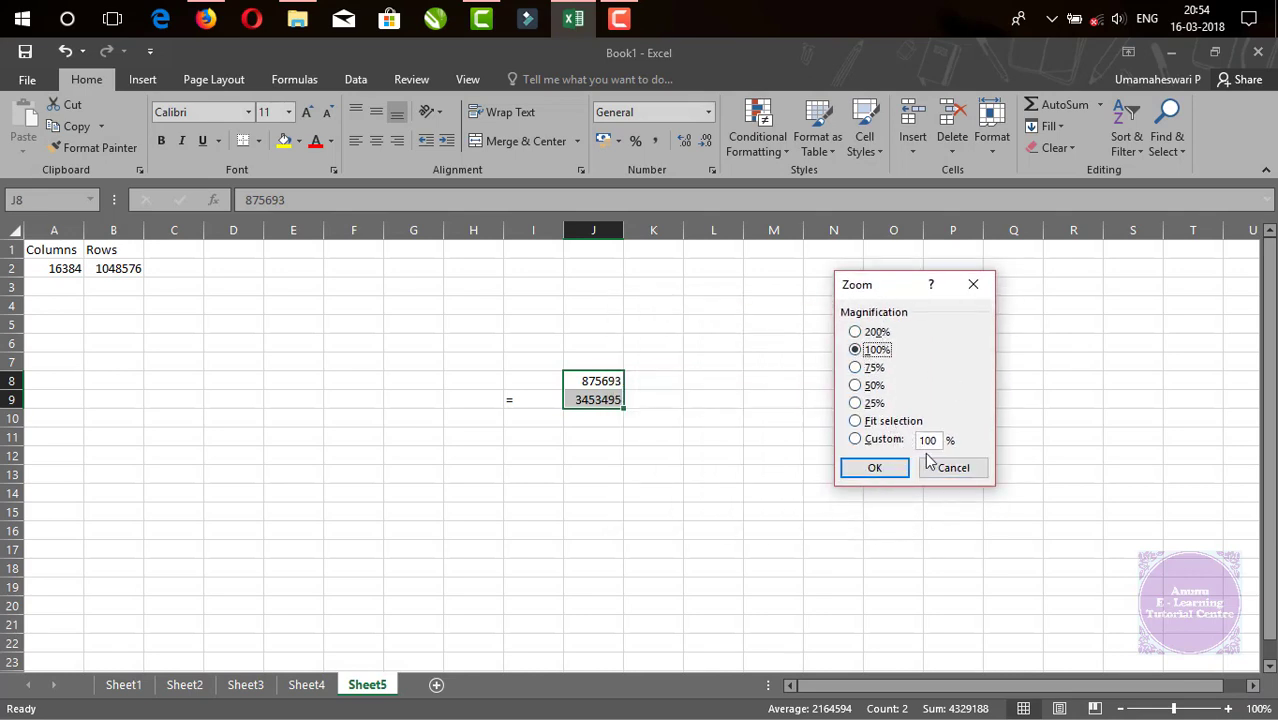
click(955, 472)
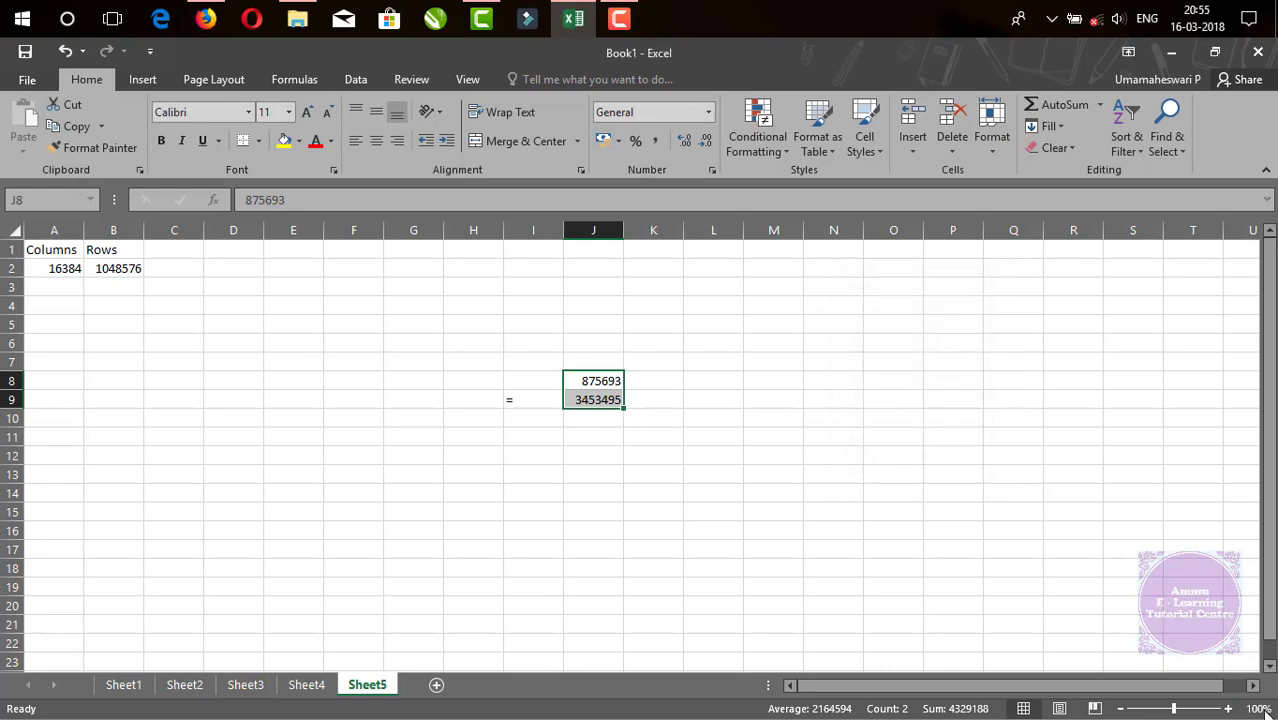
- Look over Sheet5 in Page Layout view, then switch to Page Break Preview
click(1056, 708)
scroll(795, 467, down, 12)
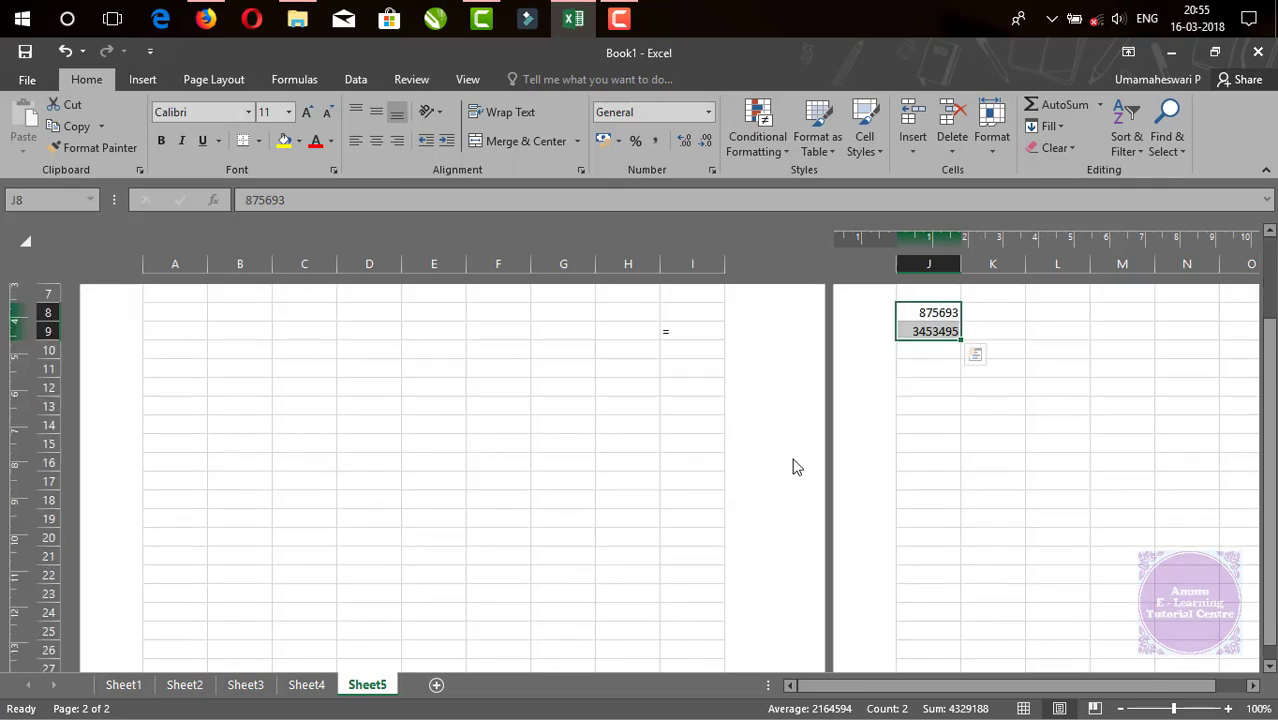
scroll(795, 467, down, 2)
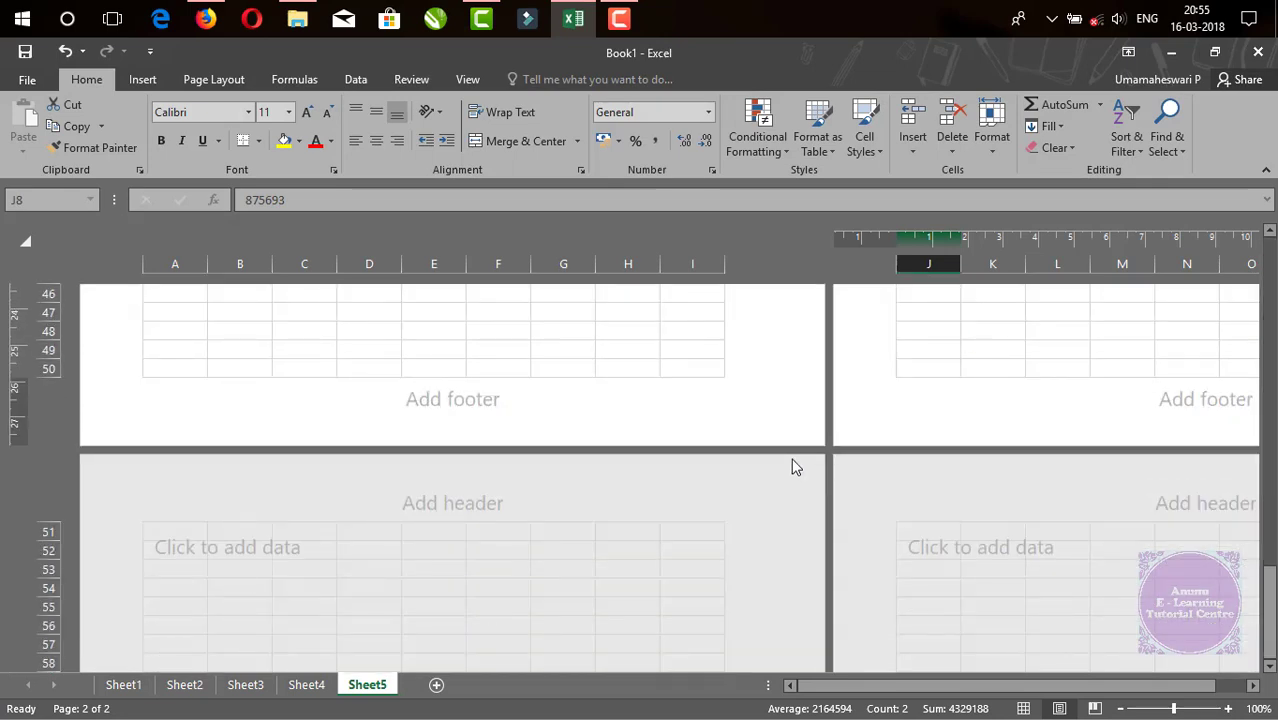
click(1095, 708)
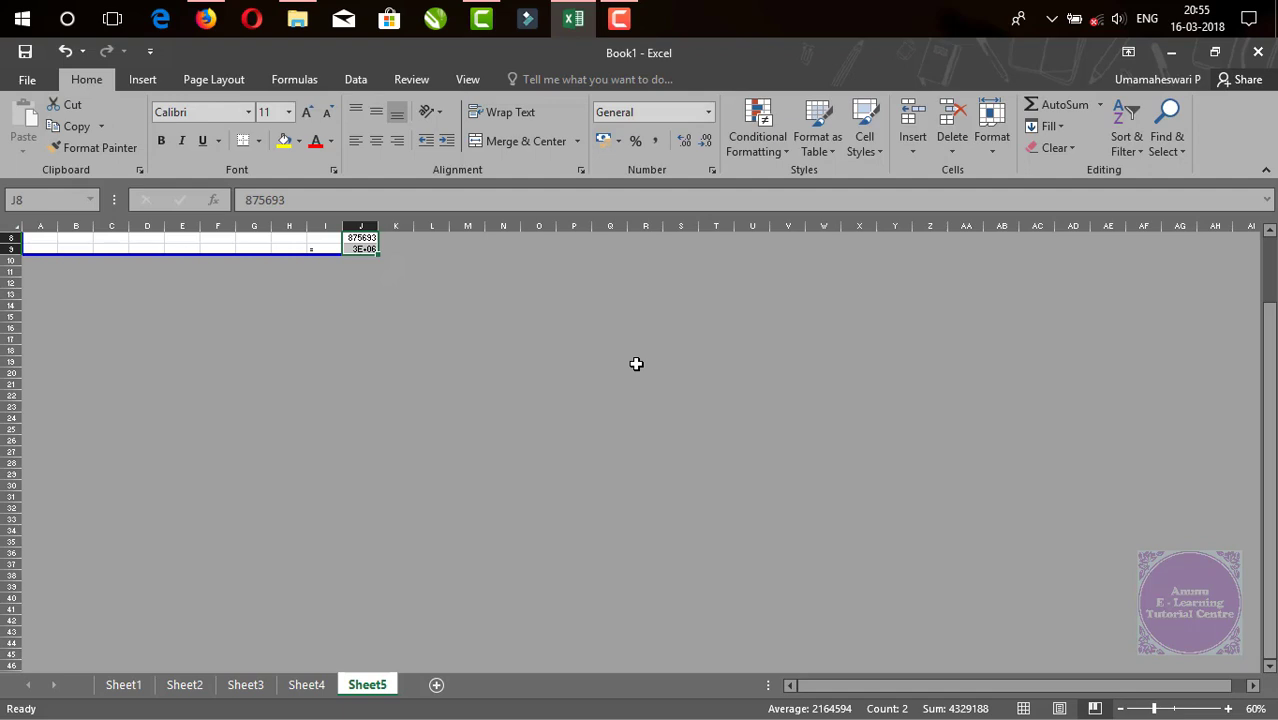
- Switch Sheet5 back to Normal view and undo the equals sign and J8:J9 numbers
scroll(638, 366, up, 3)
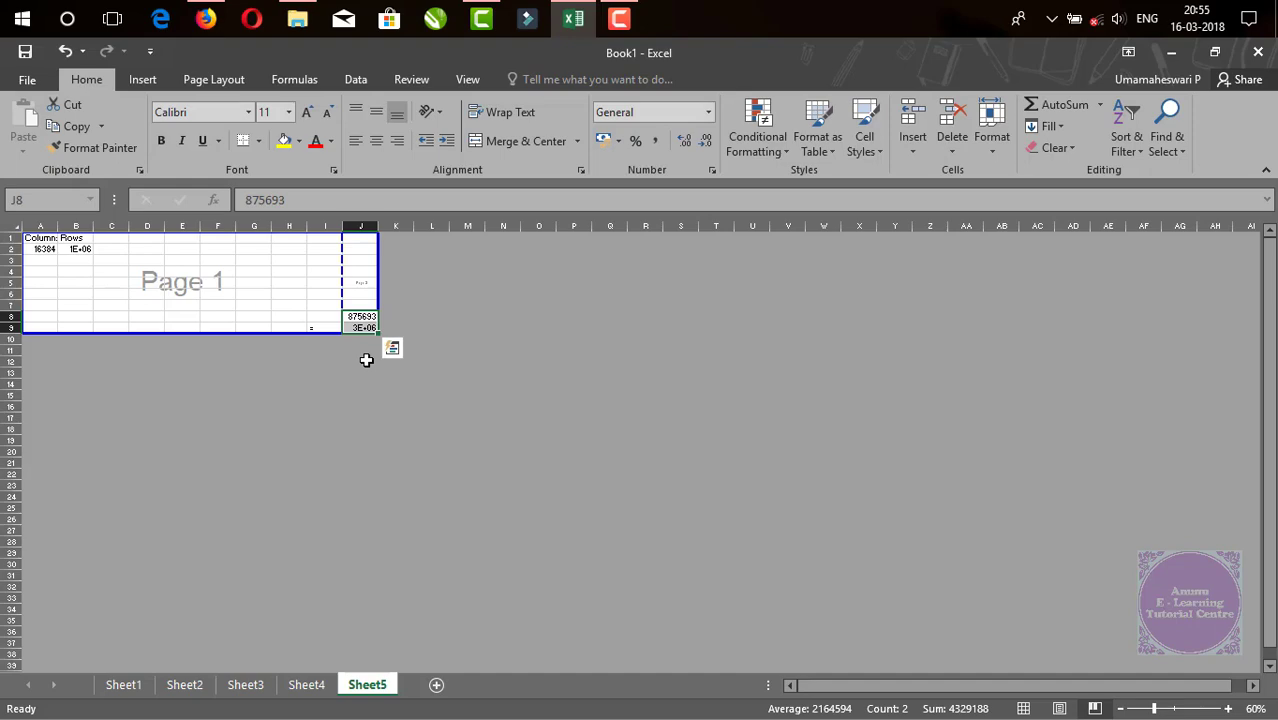
key(Escape)
click(1024, 709)
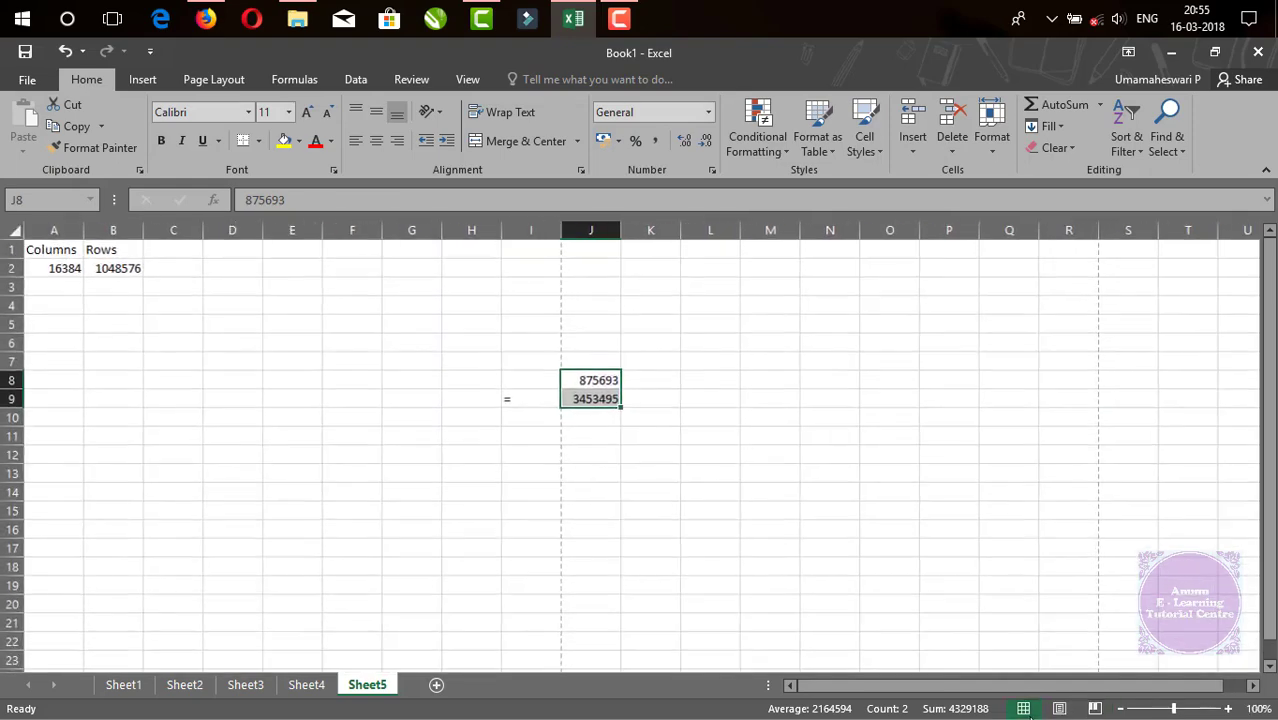
key(ctrl+z)
key(ctrl+z)
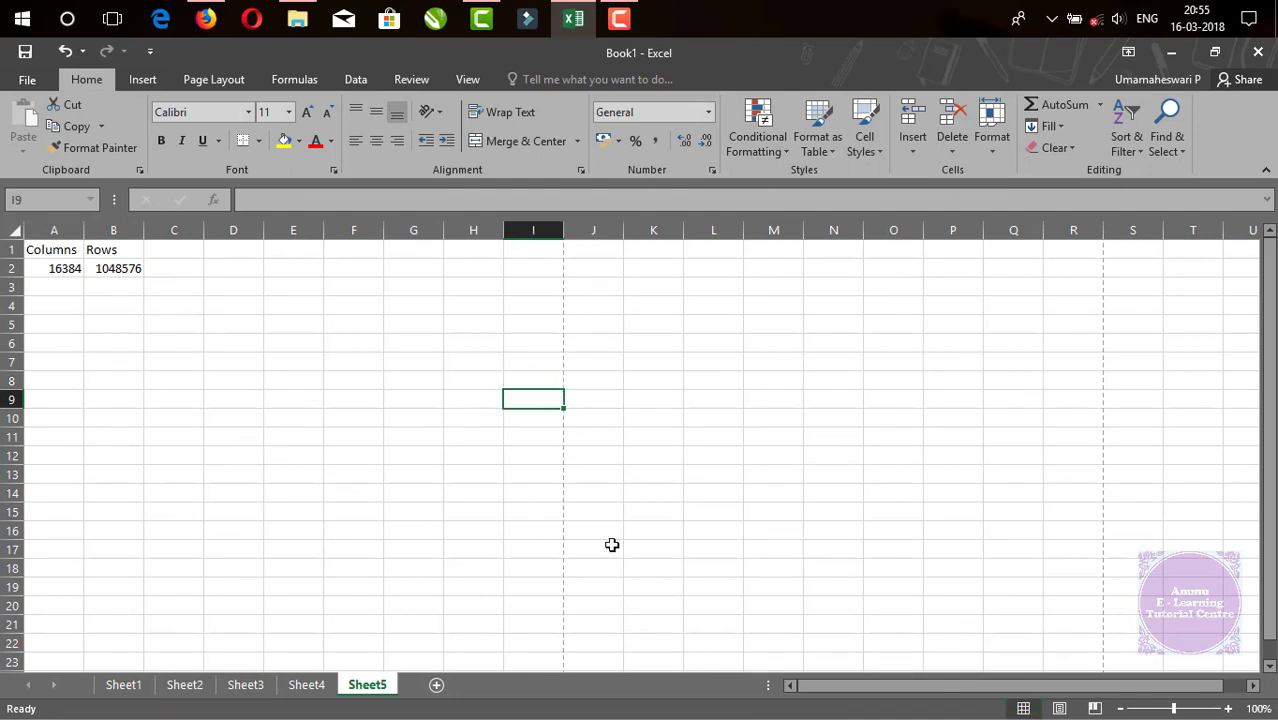